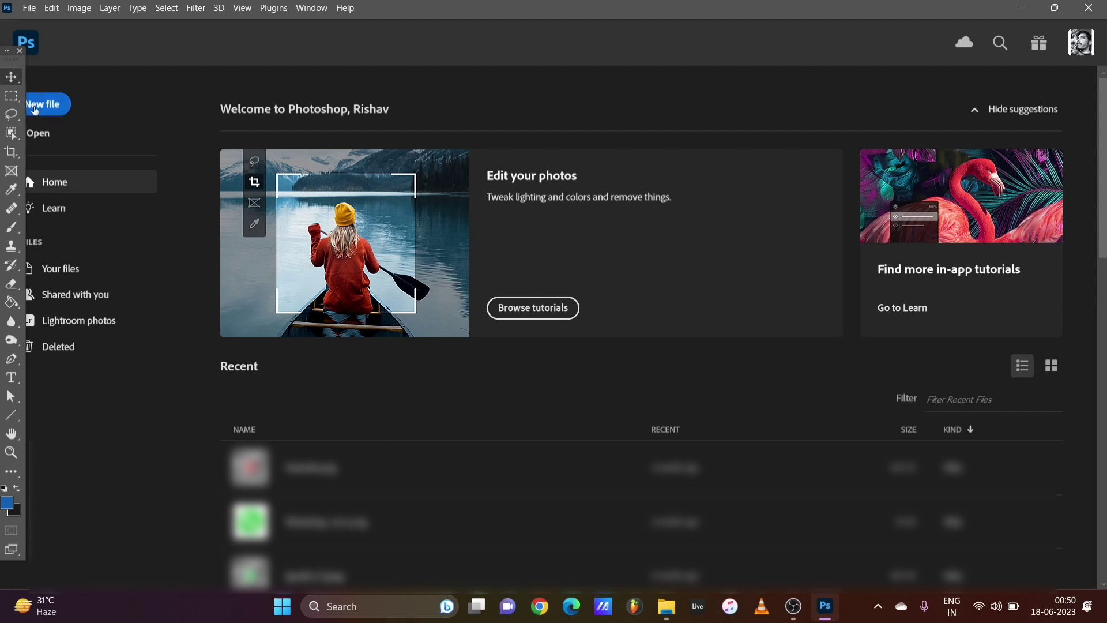
Step: Start a new document and look through the preset categories from Saved to Film & Video, returning to the recent presets
left_click(49, 107)
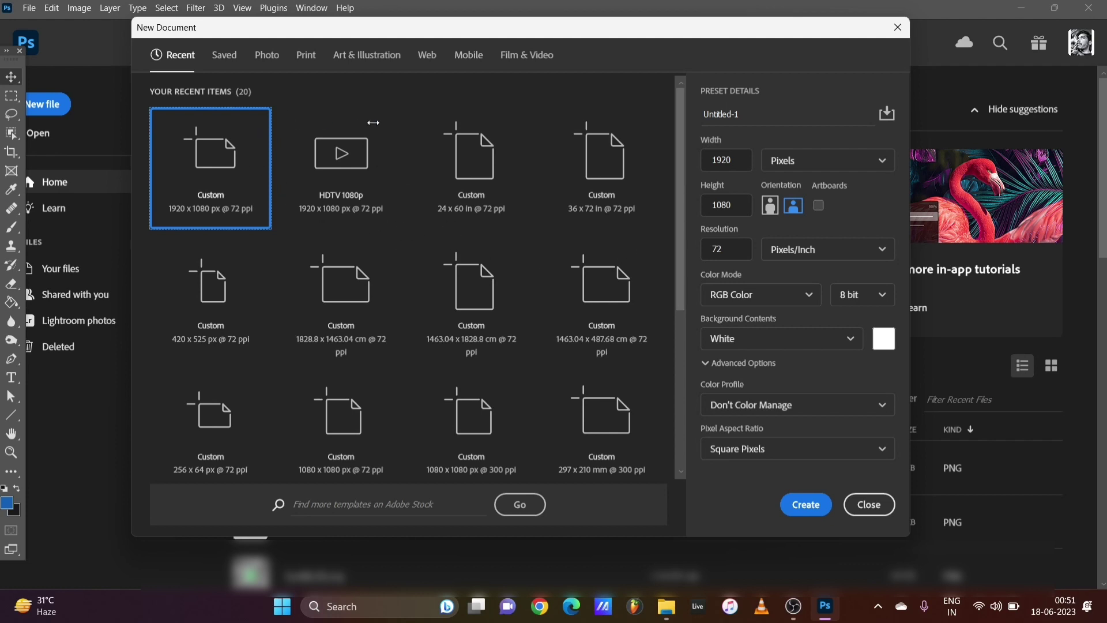
mouse_move(683, 247)
left_mouse_down()
mouse_move(676, 434)
mouse_move(684, 258)
left_mouse_up()
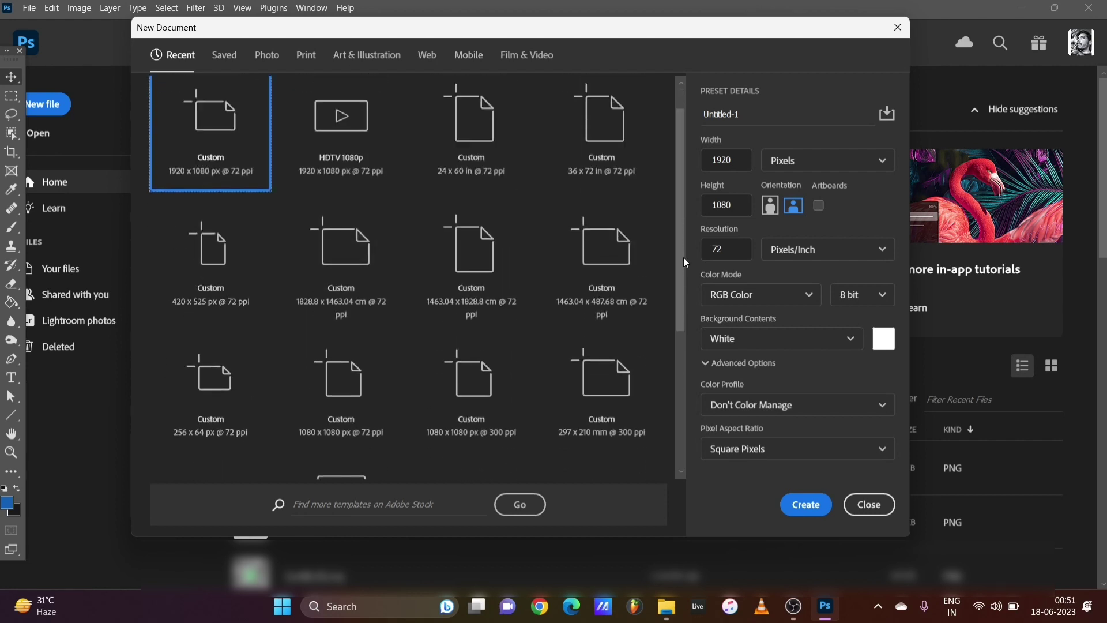
left_click(220, 57)
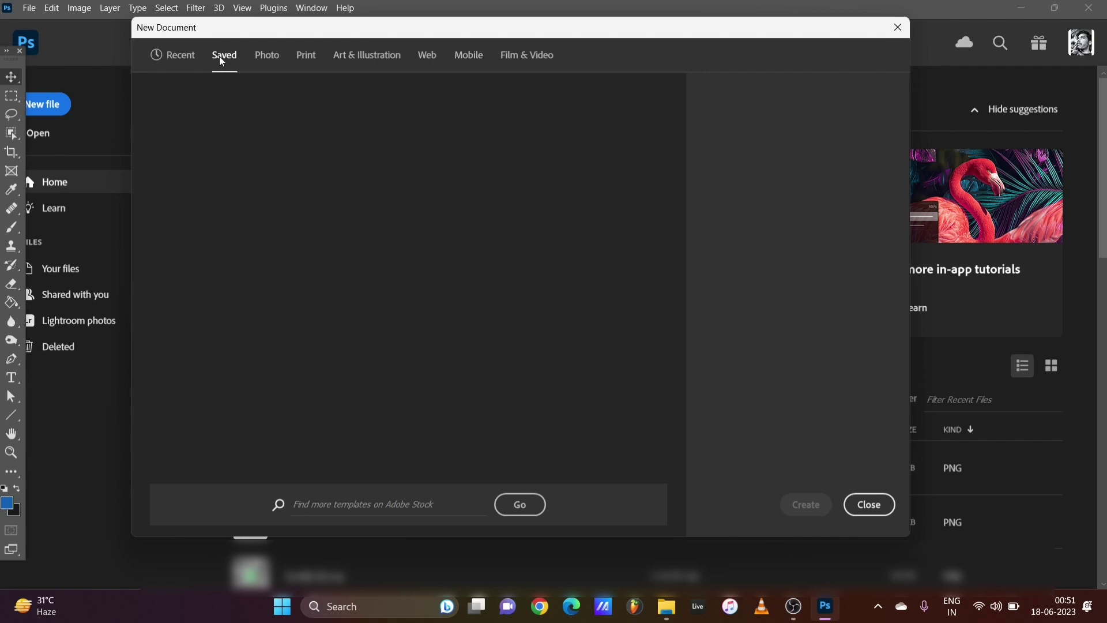
left_click(262, 61)
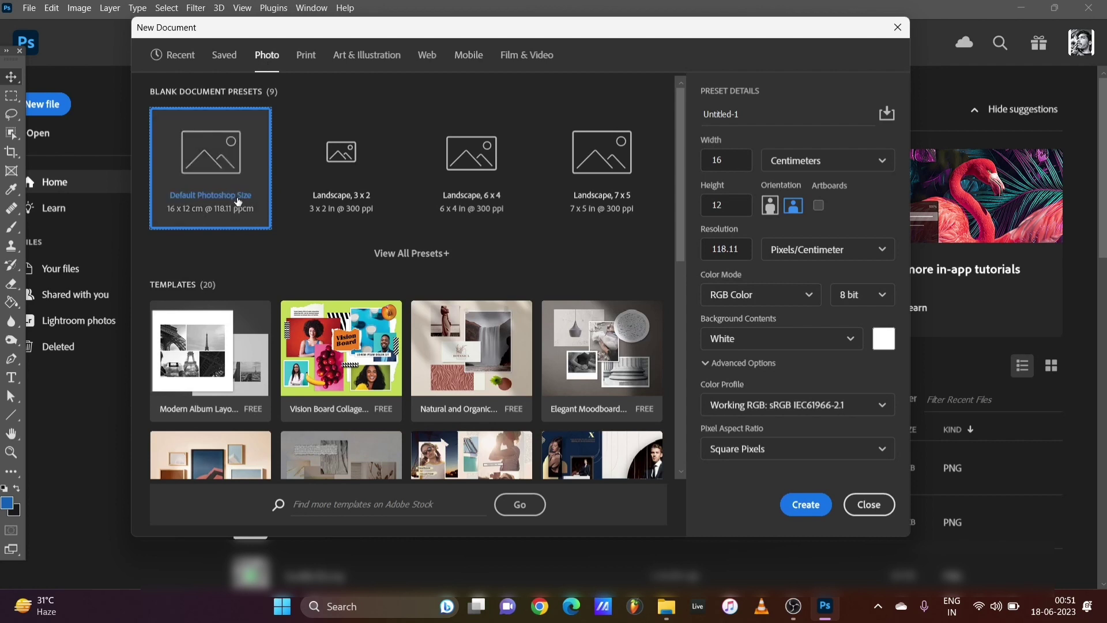
left_click(314, 64)
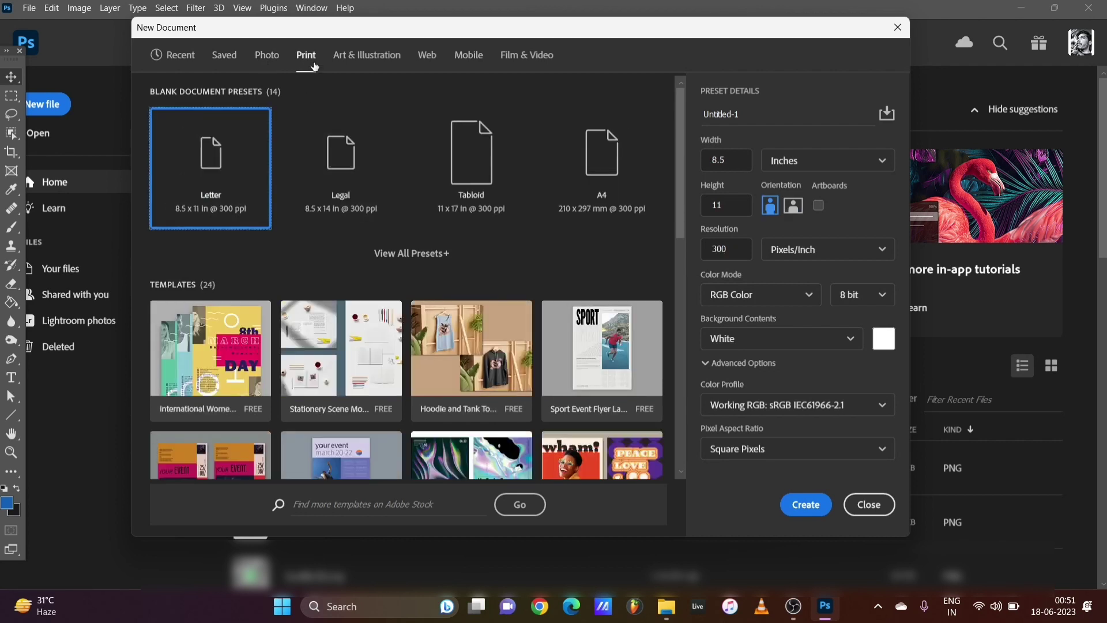
left_click(352, 62)
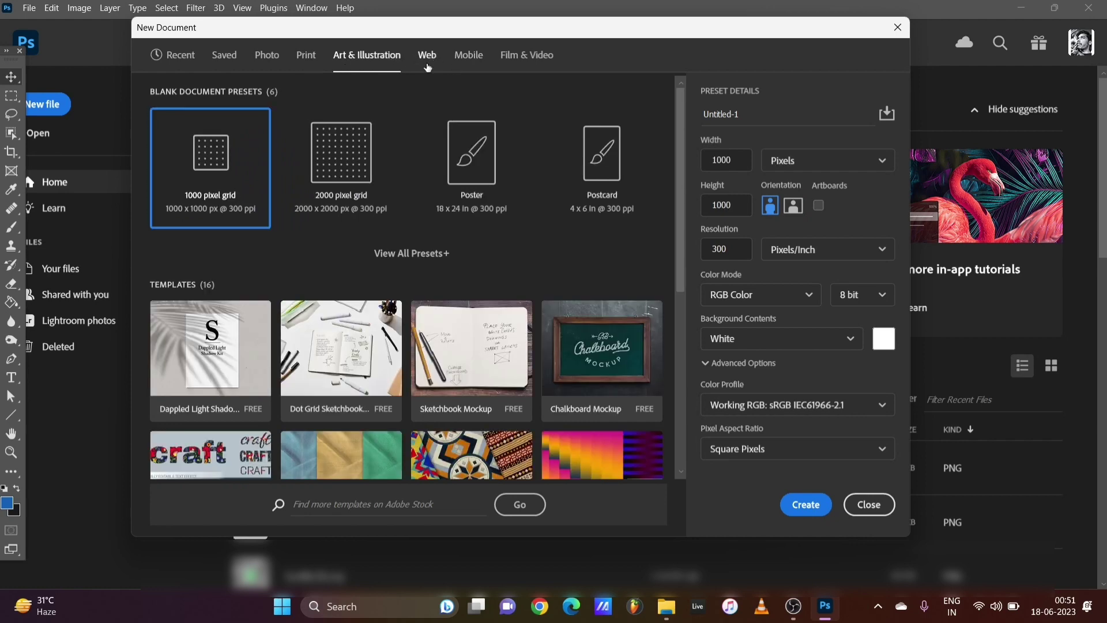
left_click(428, 68)
left_click(475, 65)
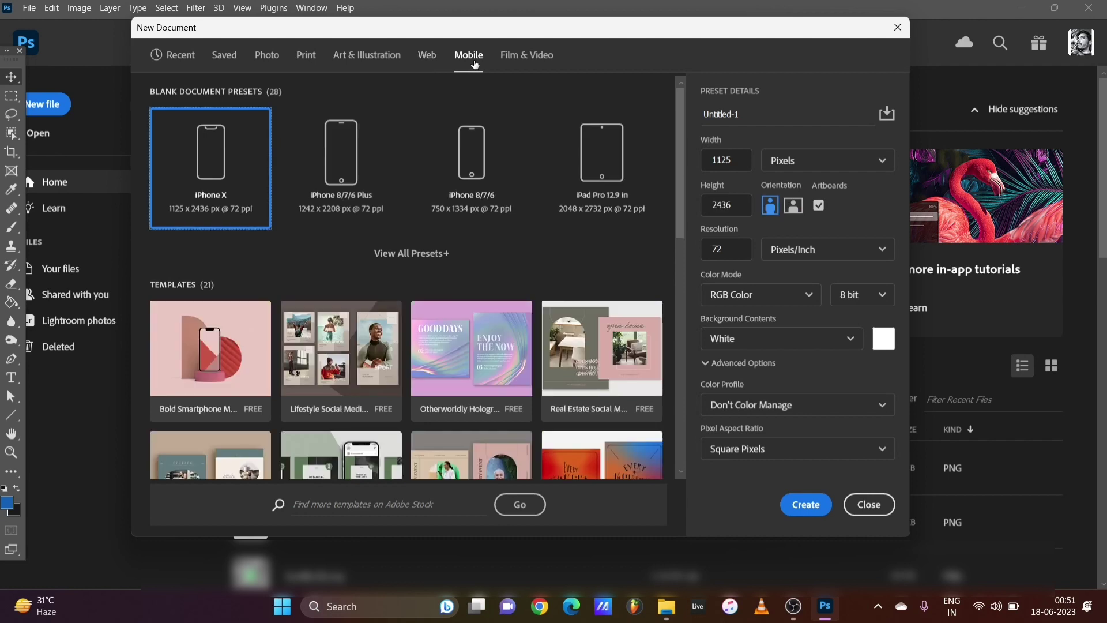
left_click(521, 66)
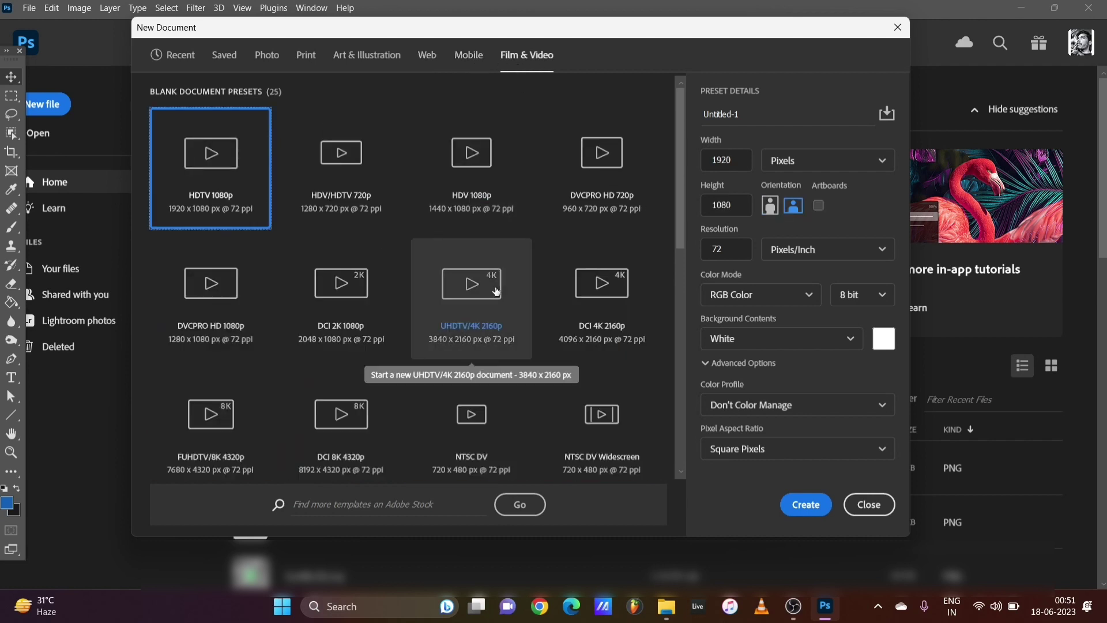
left_click(193, 63)
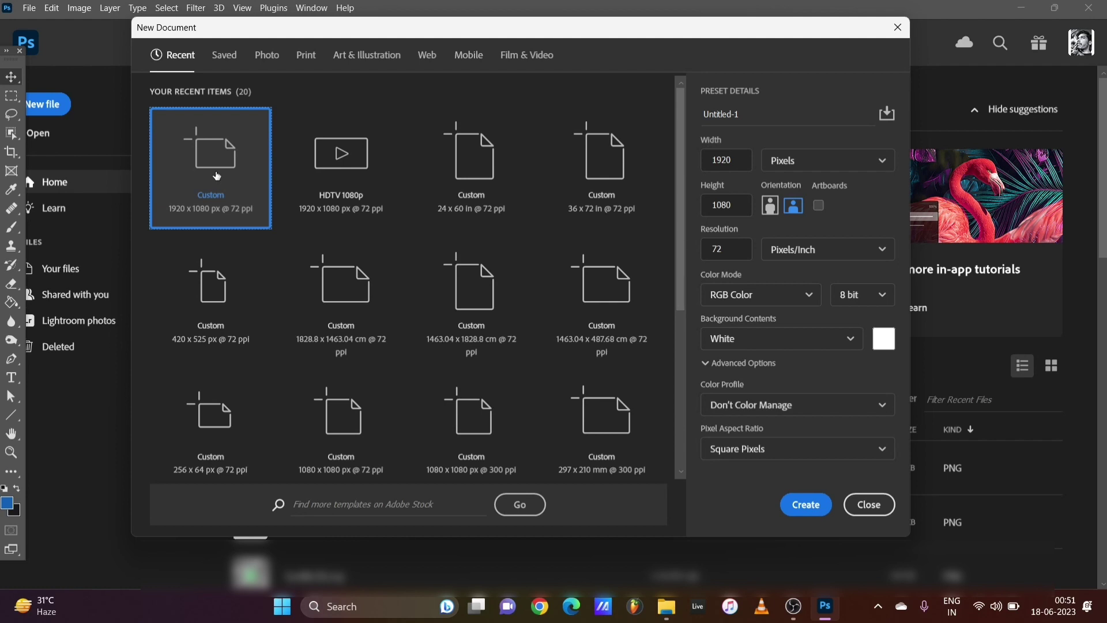
Step: Switch the new document's orientation to portrait and return it to landscape
left_click(751, 116)
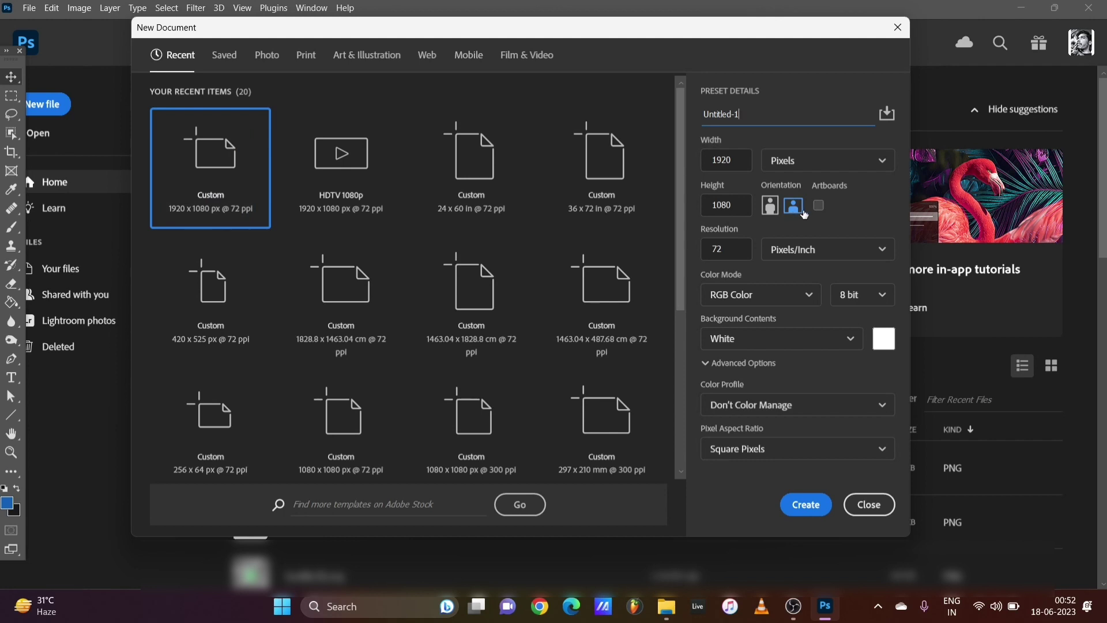
left_click(770, 206)
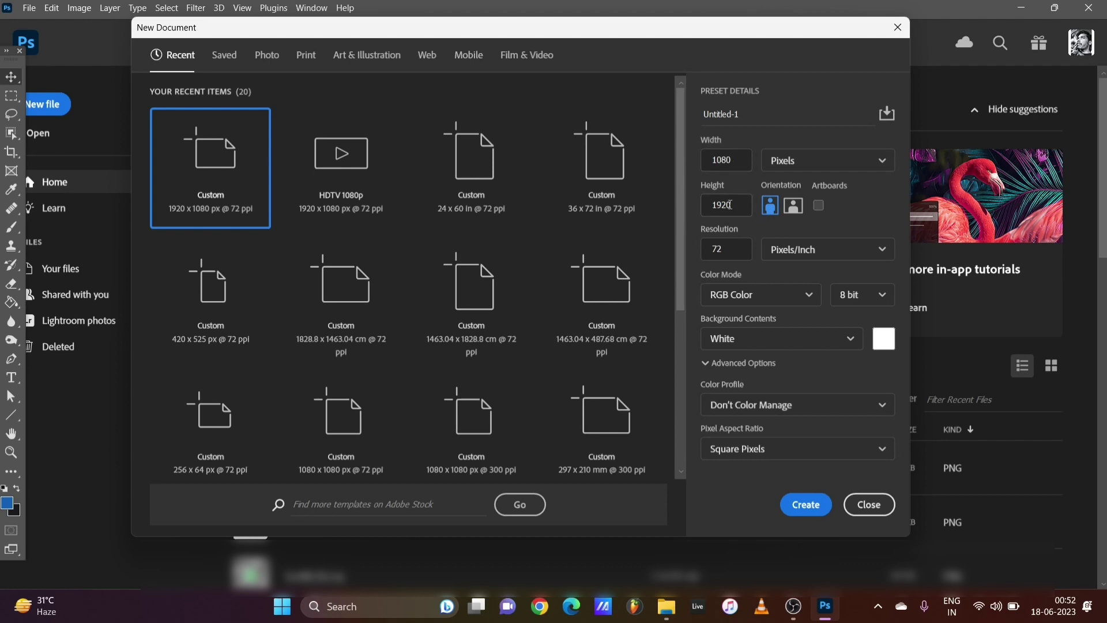
left_click(796, 208)
left_click(774, 211)
left_click(790, 210)
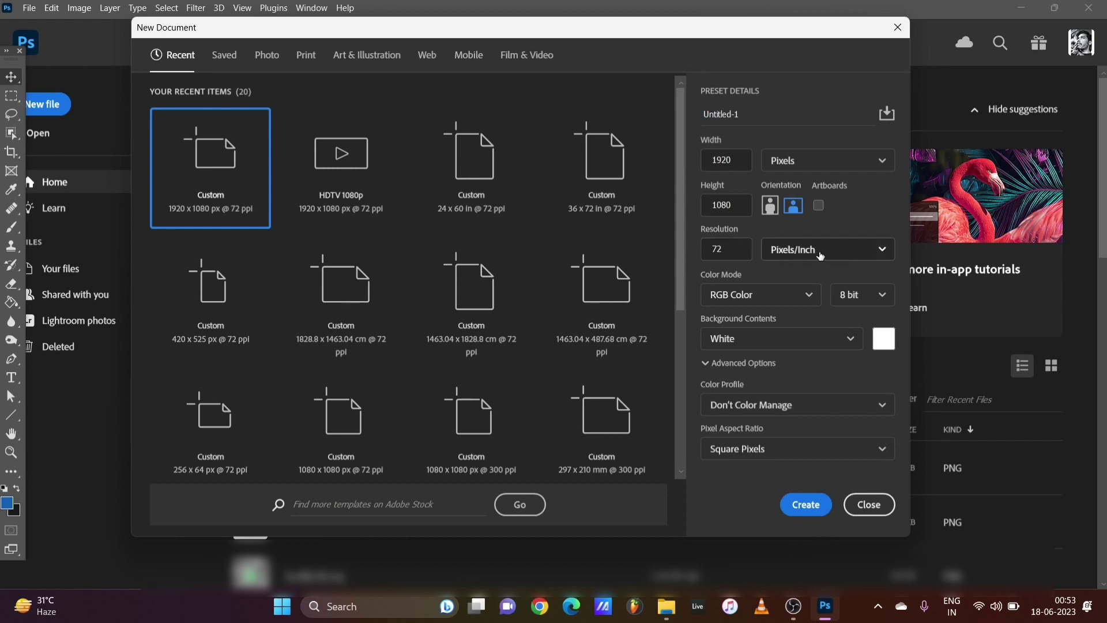
Step: Change the resolution unit to Pixels/Centimeter and set it back to Pixels/Inch
left_click(872, 256)
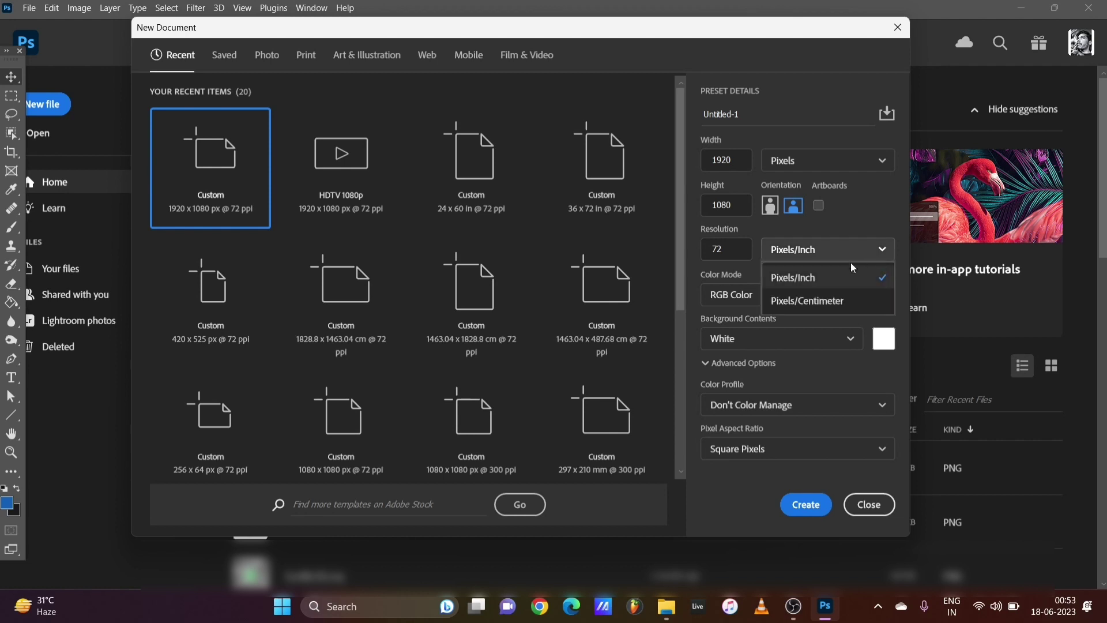
left_click(821, 278)
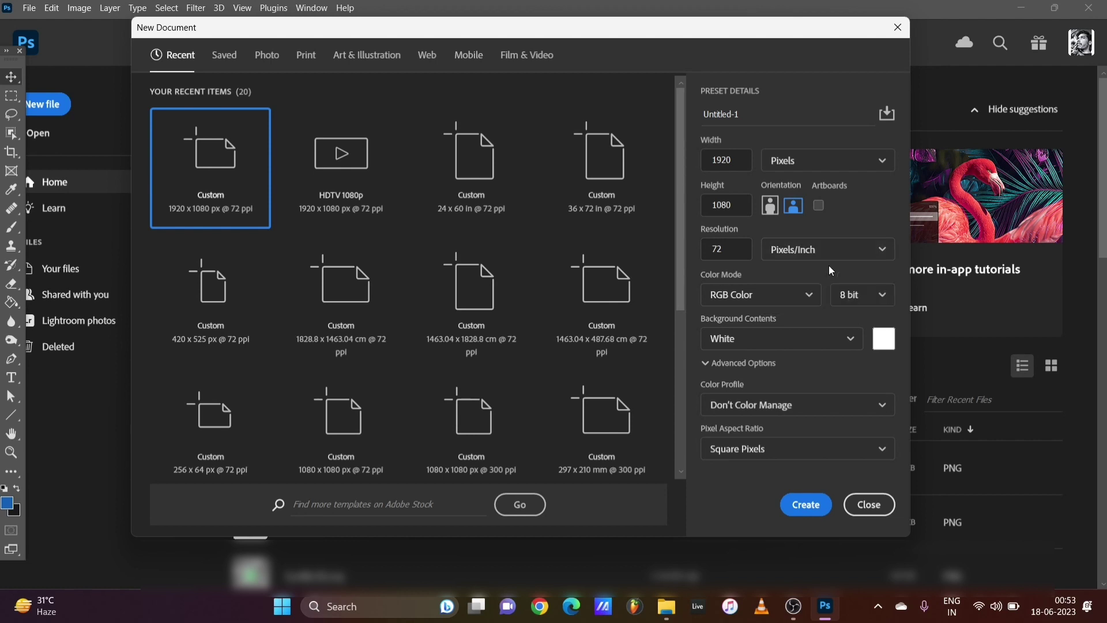
left_click(857, 255)
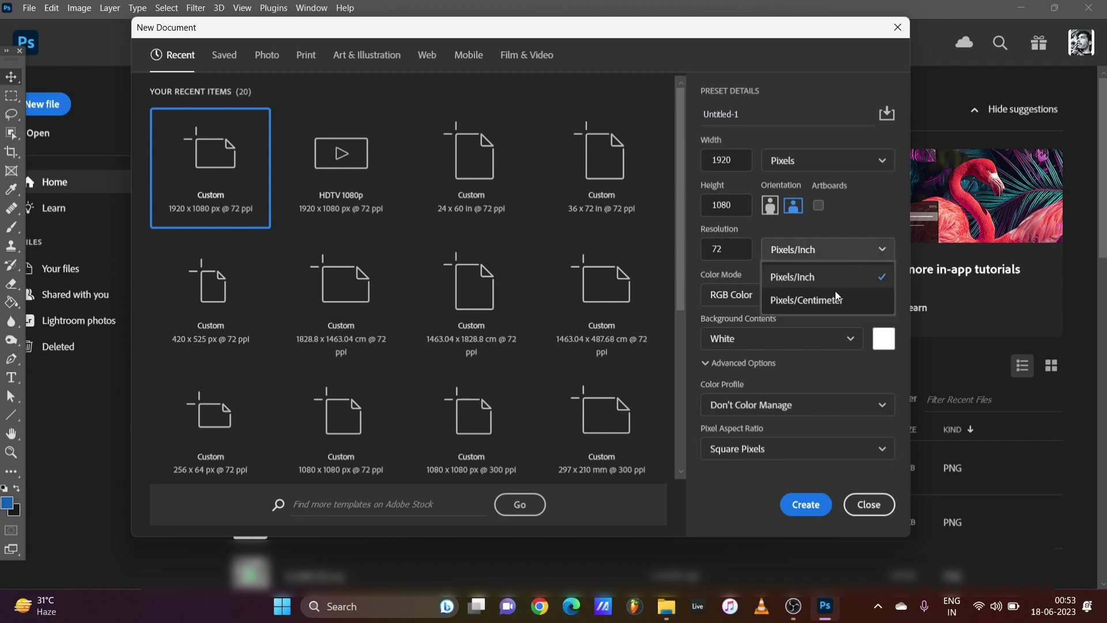
left_click(836, 298)
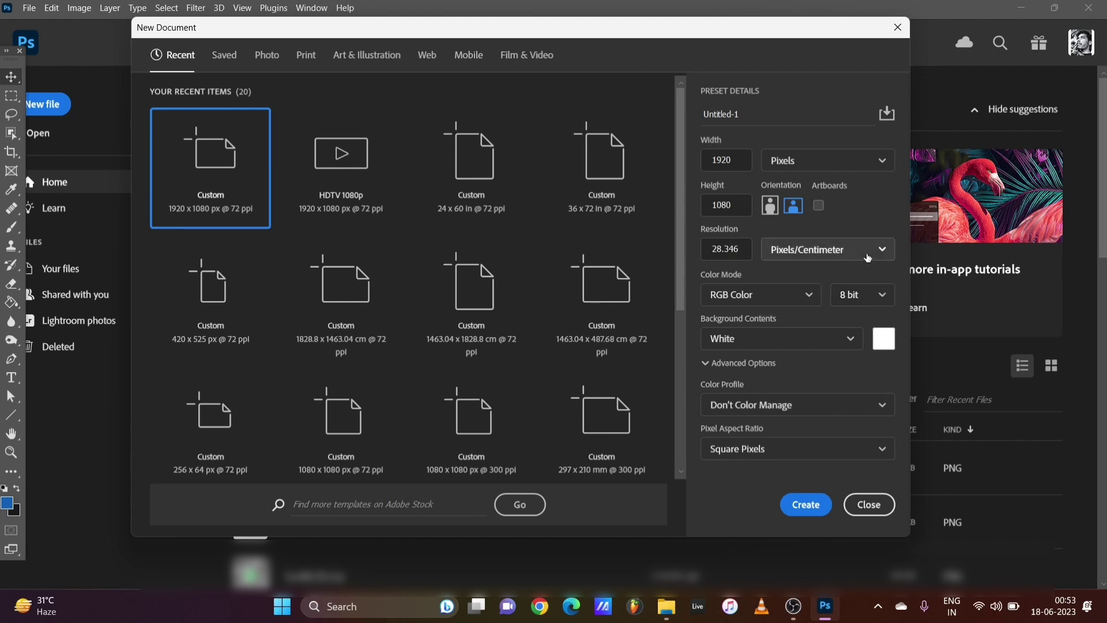
left_click(869, 258)
left_click(835, 278)
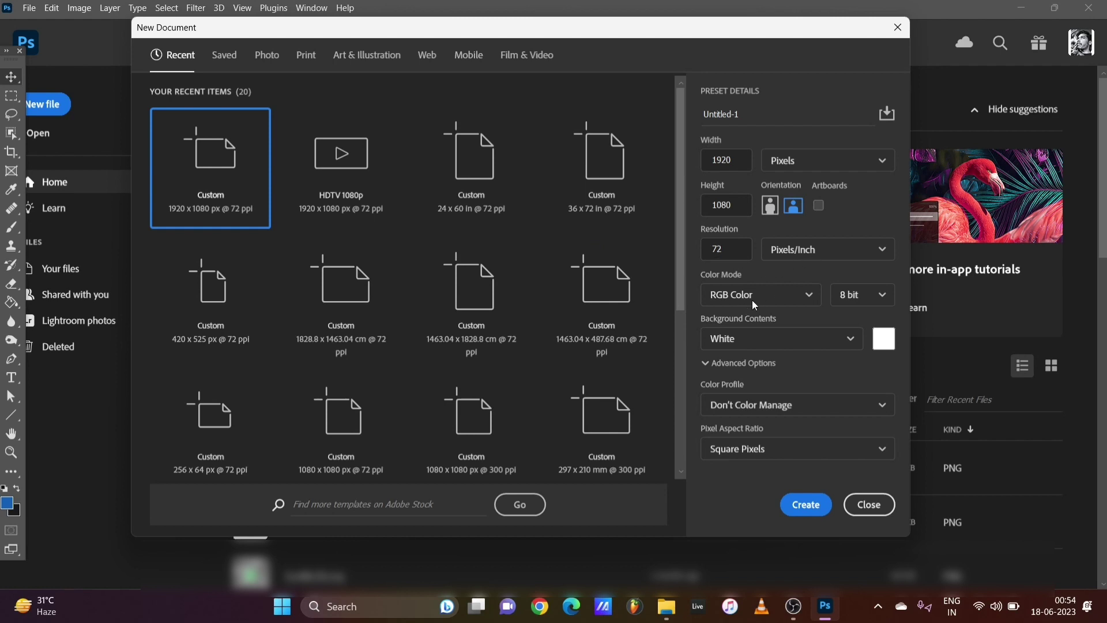
Step: Check the available bit depths and color modes for the new document, choosing RGB Color as the mode
left_click(886, 296)
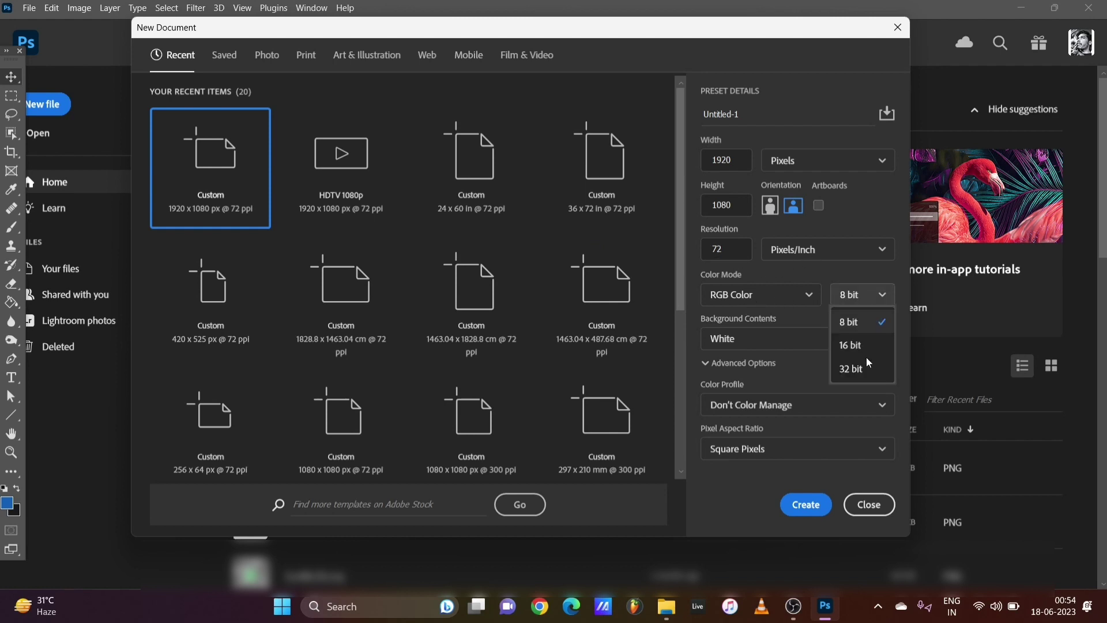
left_click(854, 295)
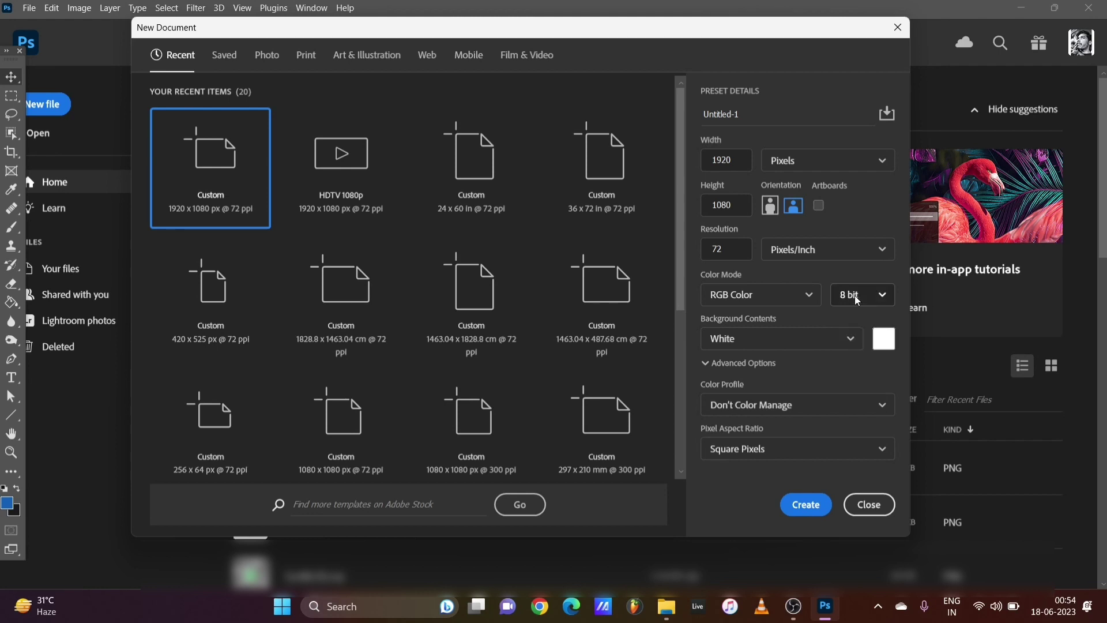
left_click(806, 295)
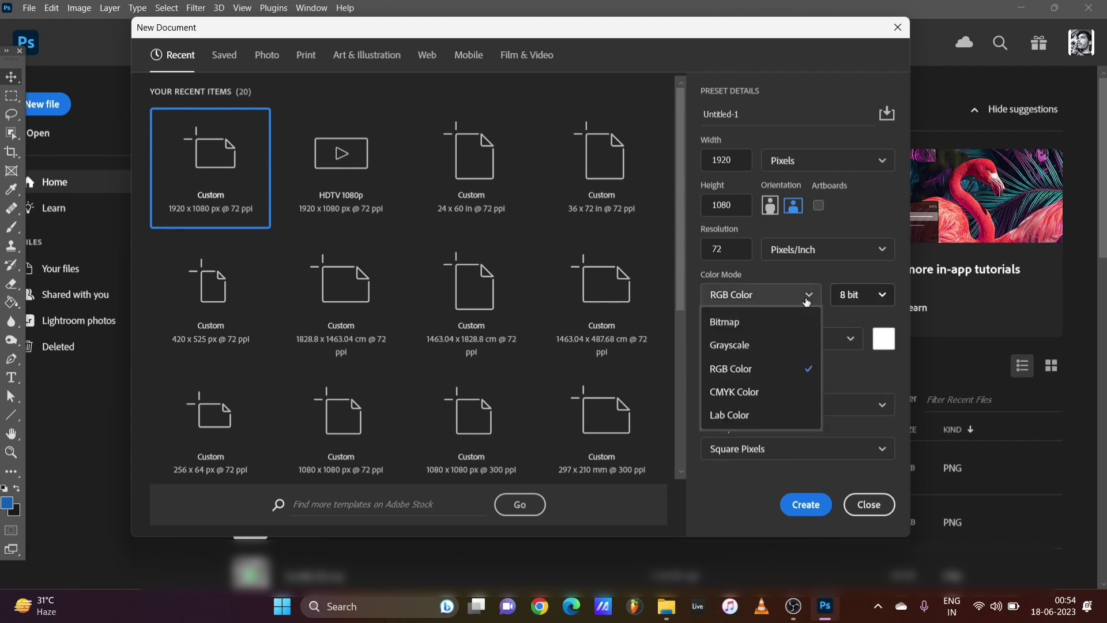
left_click(759, 369)
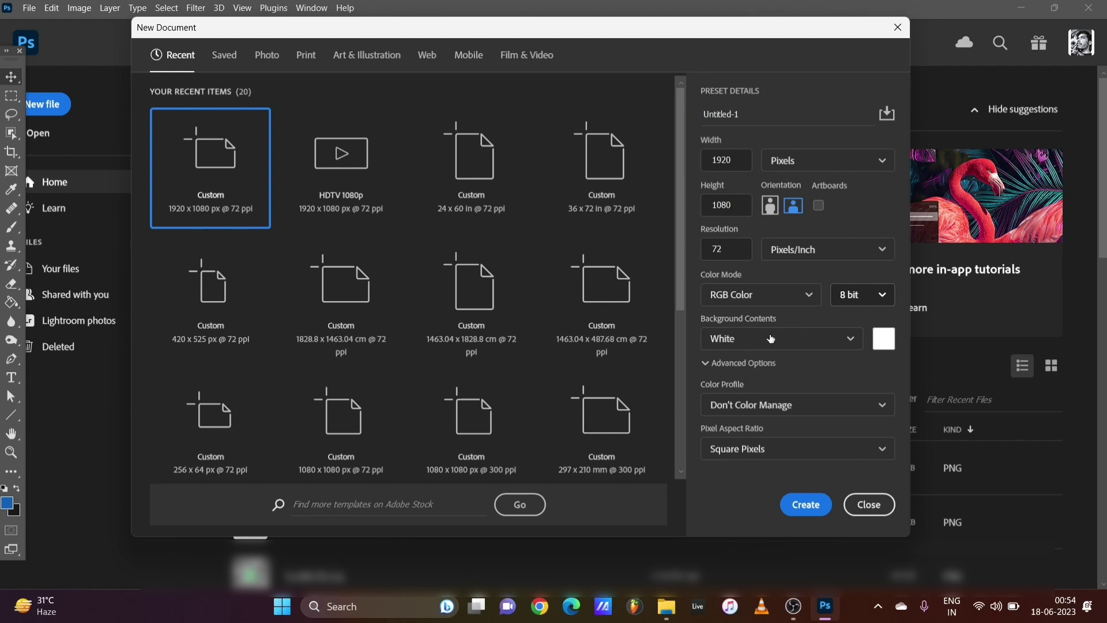
left_click(883, 342)
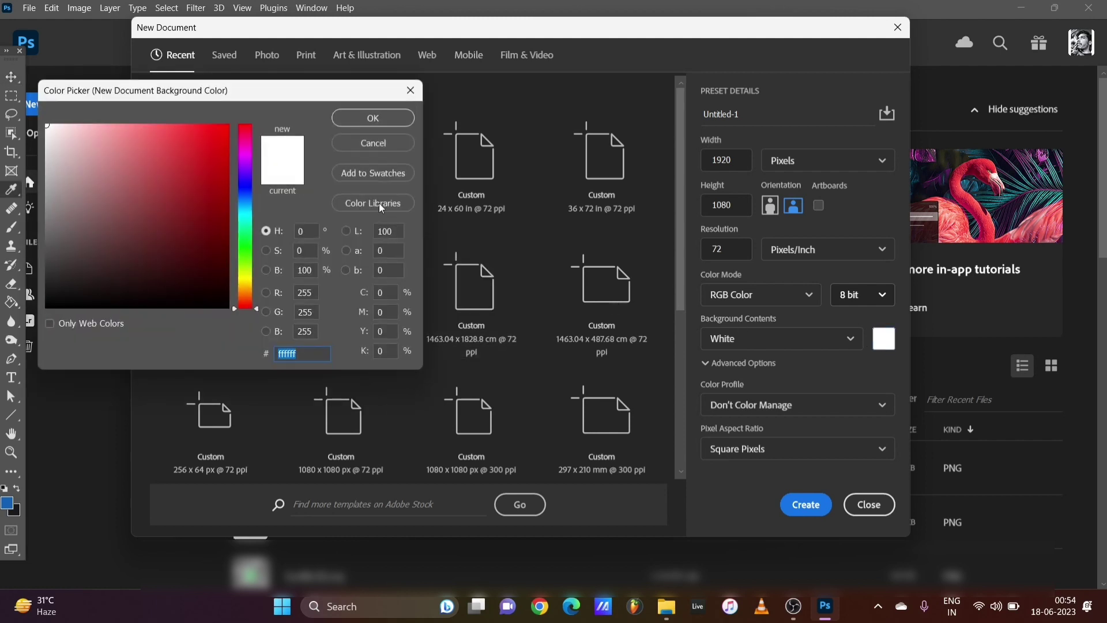
type("222121")
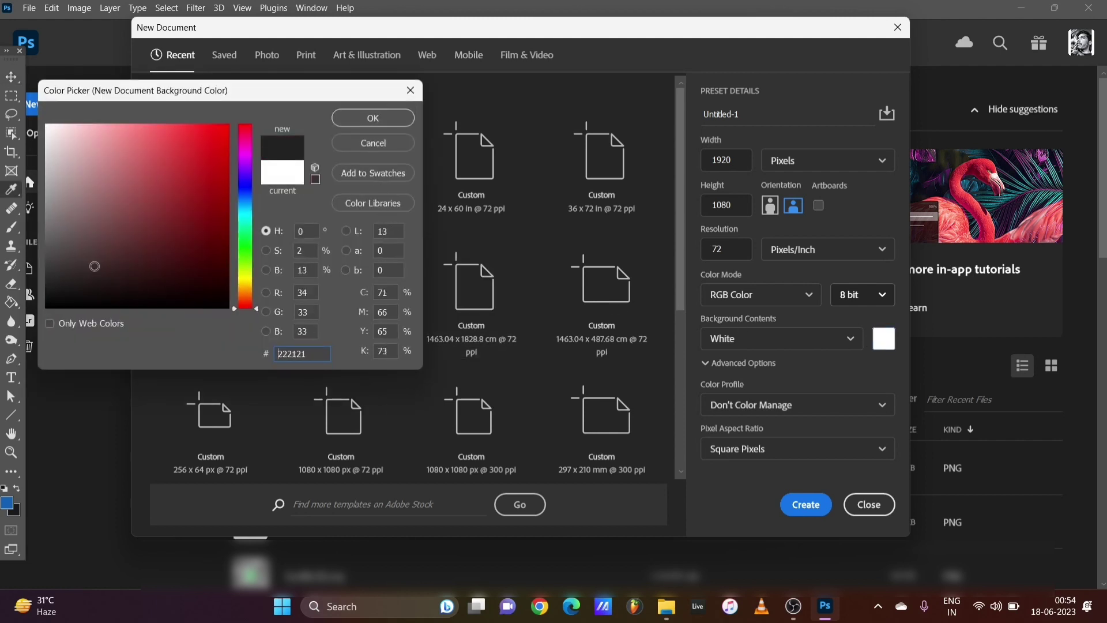
left_click(375, 144)
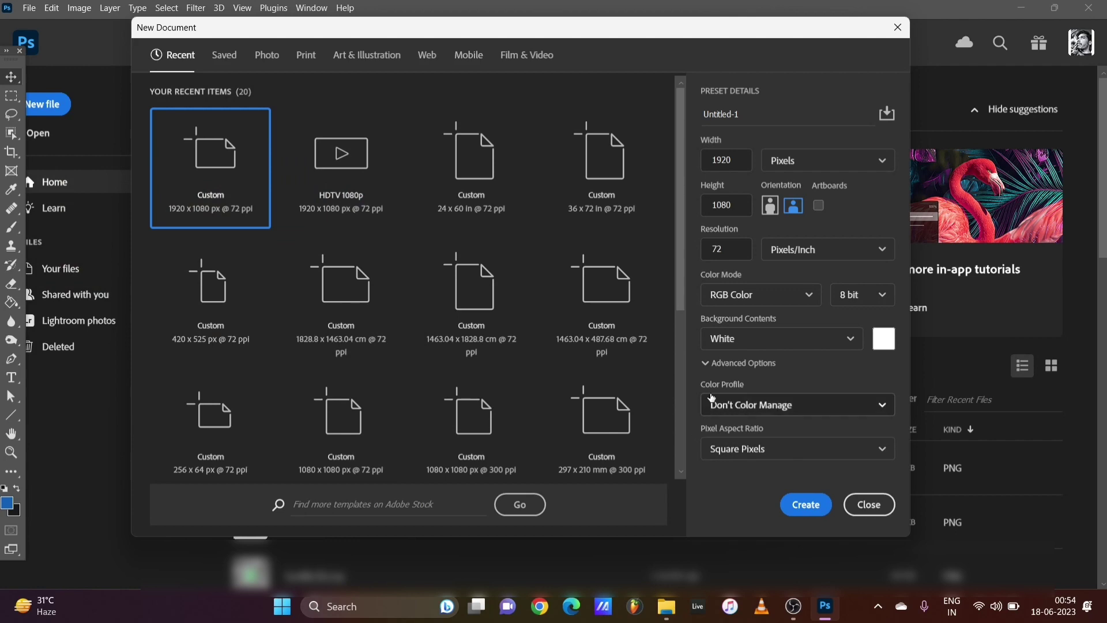
Step: Create the 1920 x 1080 px document with a white background and view its channels and paths before returning to the layers
left_click(806, 505)
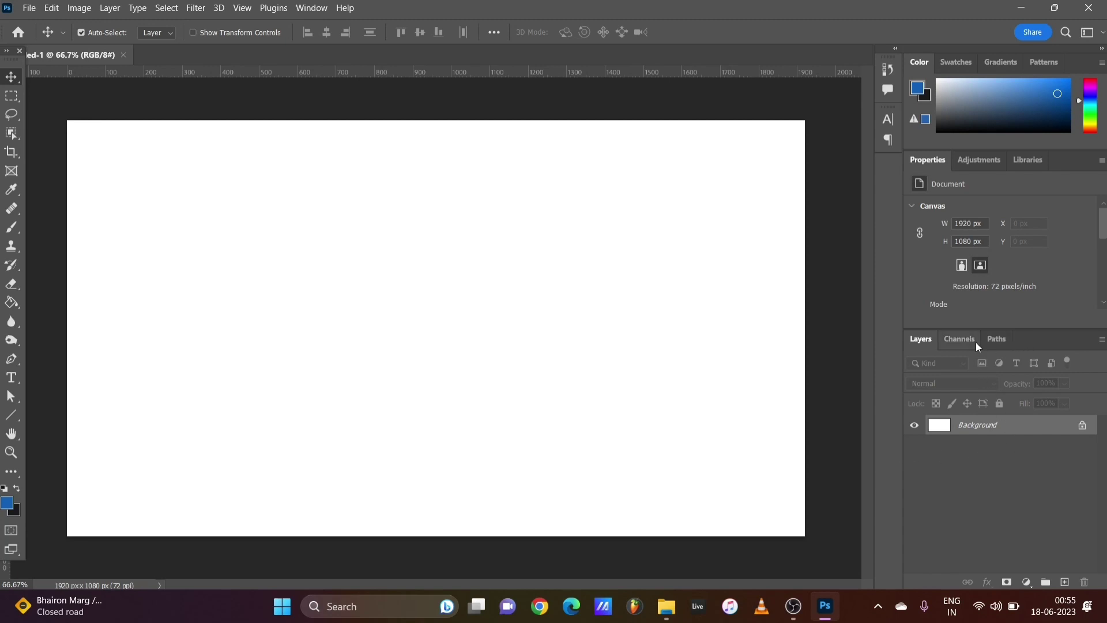
left_click(961, 340)
left_click(995, 339)
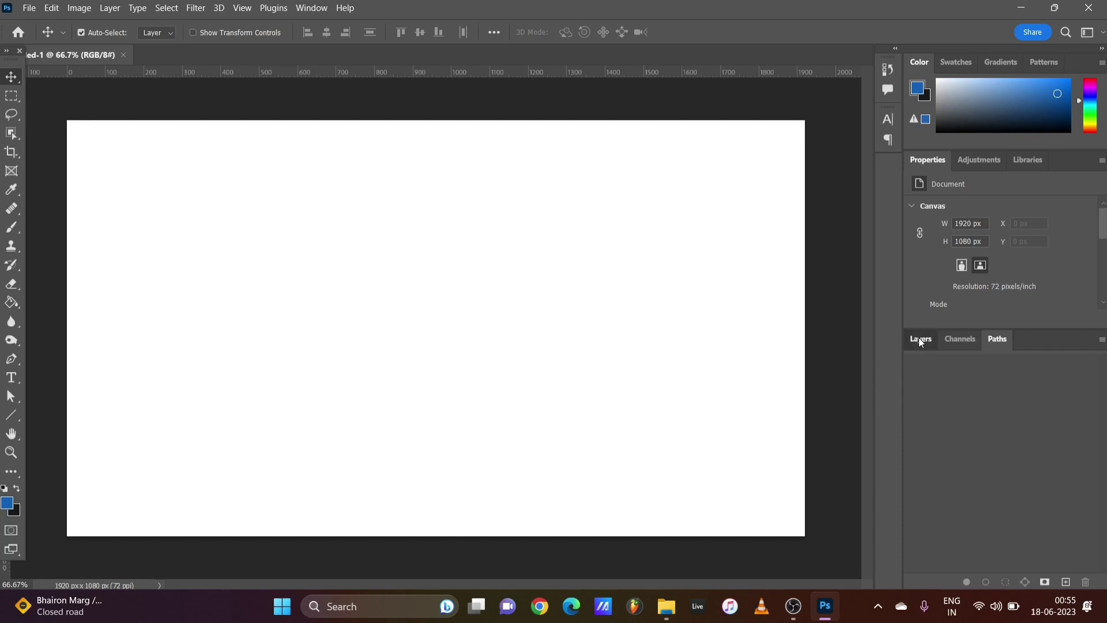
left_click(920, 339)
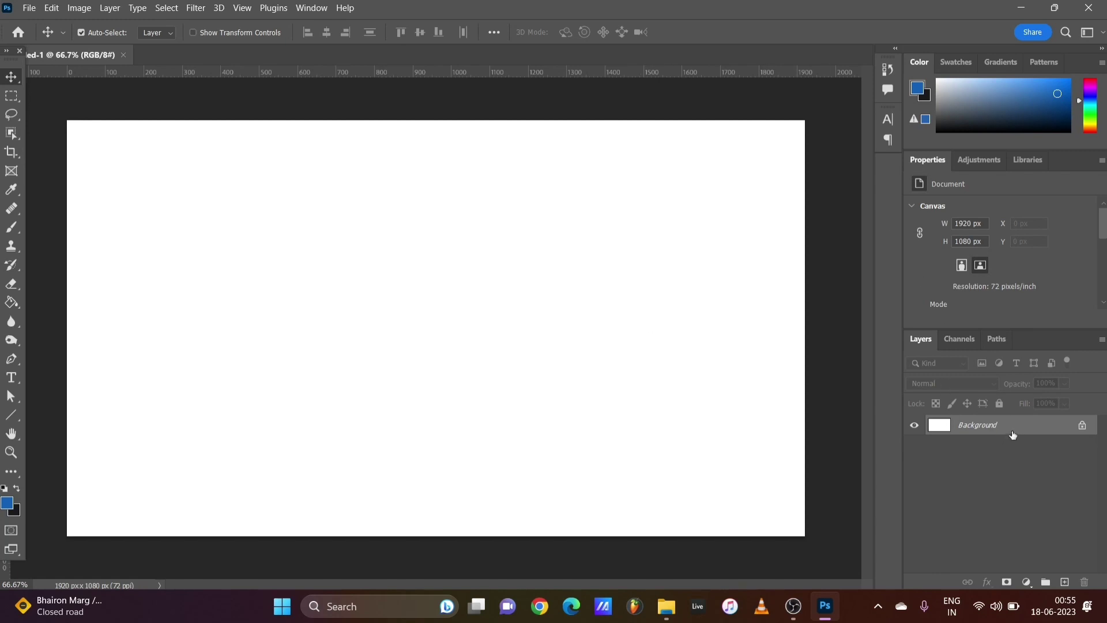
Step: Convert the locked Background into a regular editable layer with the default settings
double_click(1076, 431)
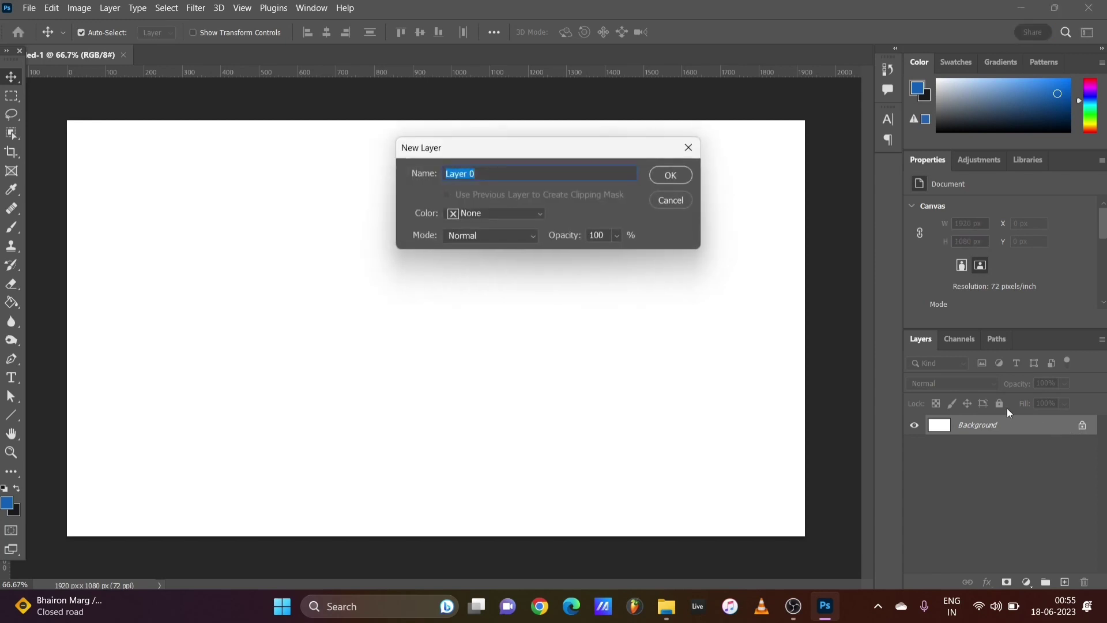
left_click(682, 181)
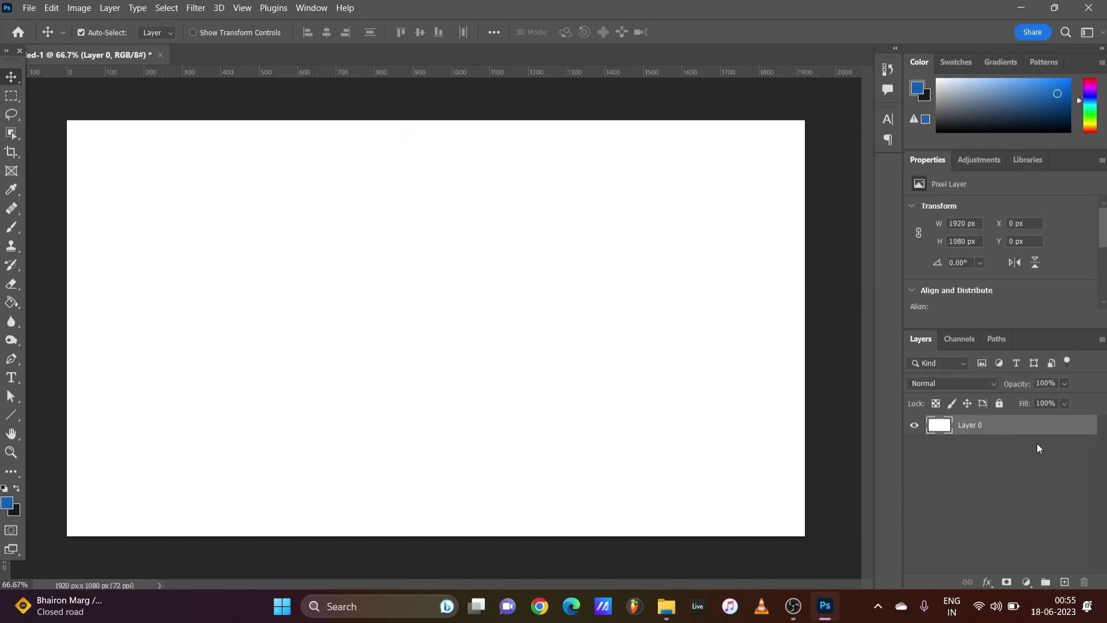
Step: Move the white layer about 638 px left and 297 px down, and bring it back to cover the whole canvas
left_click_drag(606, 309, 567, 379)
left_click_drag(606, 313, 398, 349)
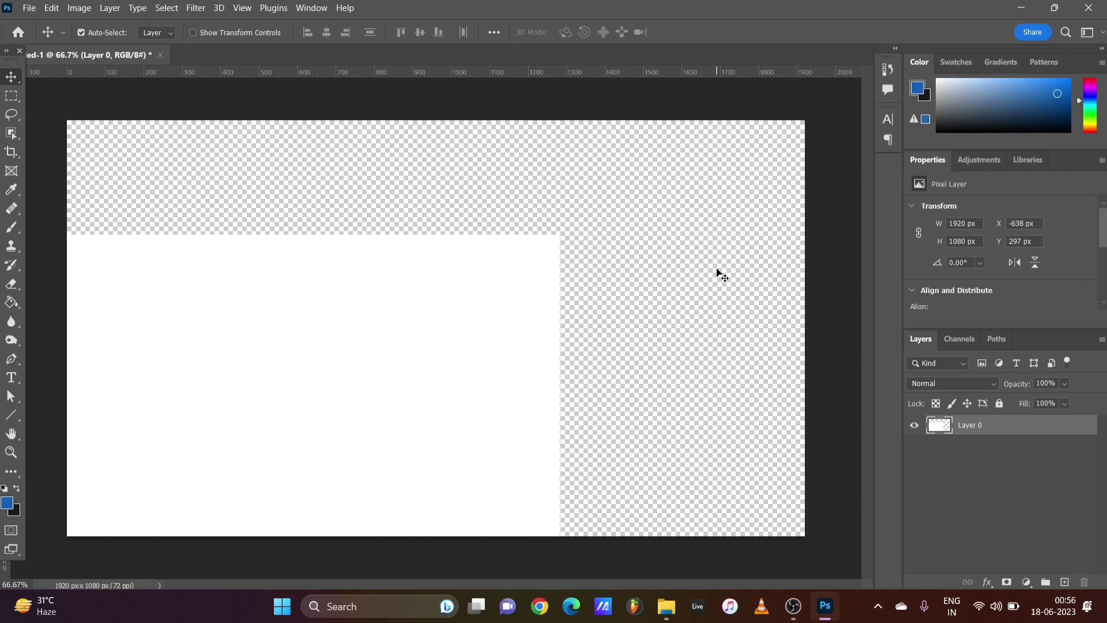
left_click_drag(486, 366, 731, 240)
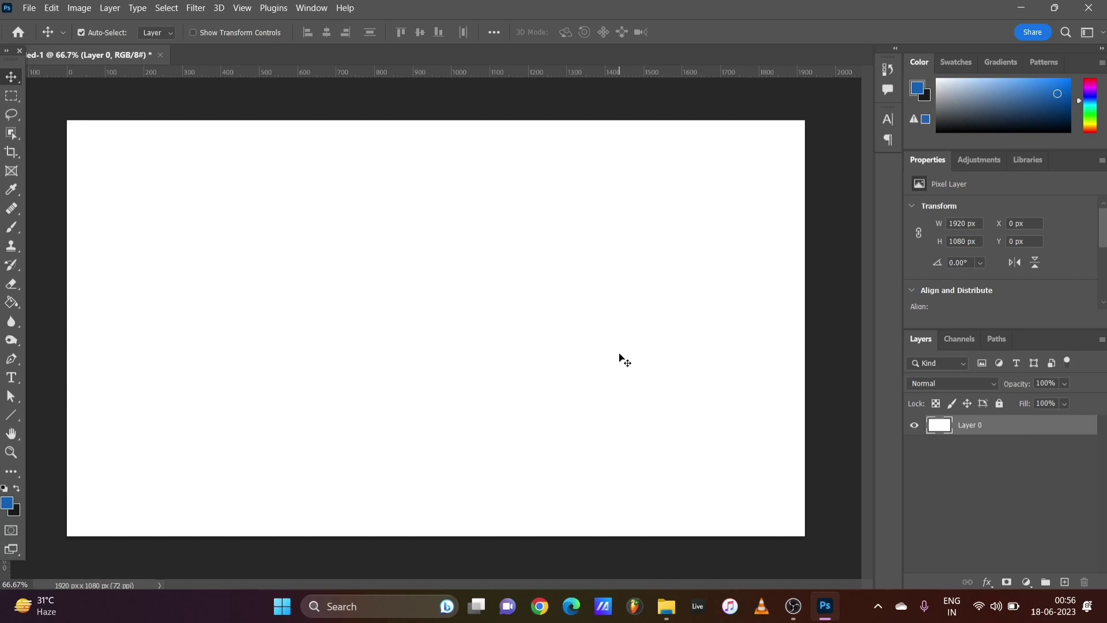
Step: Add a new empty layer above the white layer and delete it again
left_click(1066, 583)
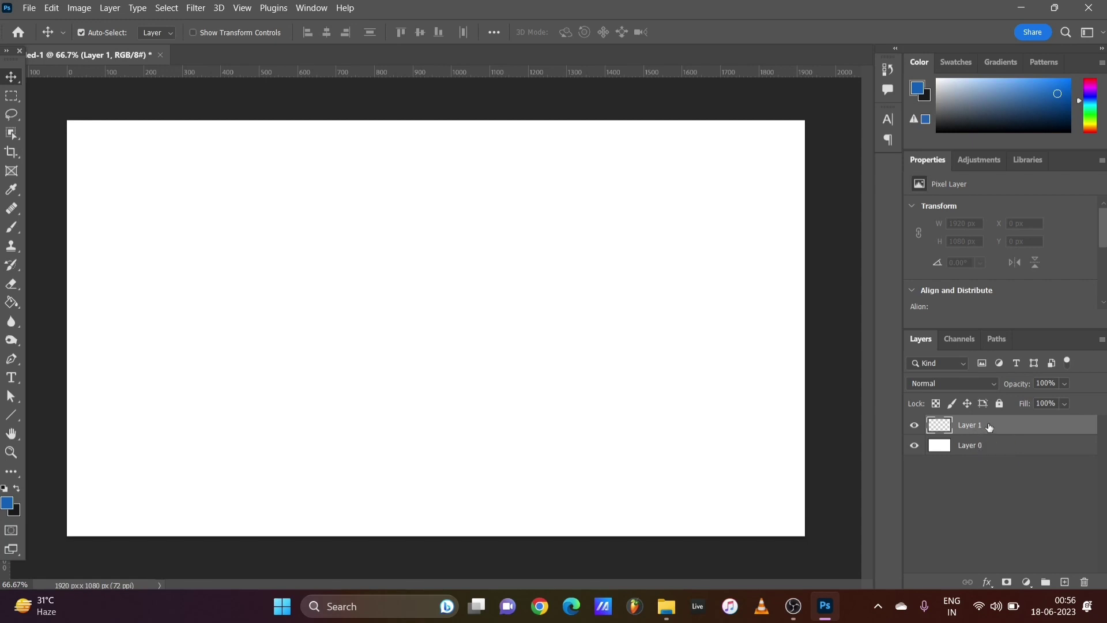
left_click_drag(989, 427, 1082, 580)
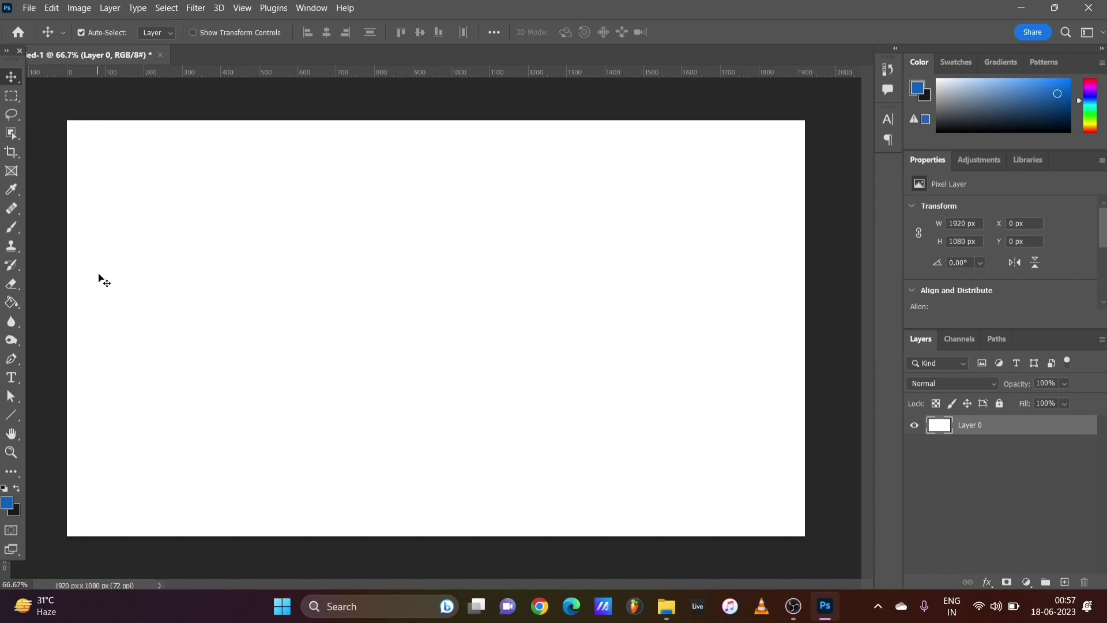
Step: Choose the Brush tool and reduce its brush size to 600
left_click(12, 229)
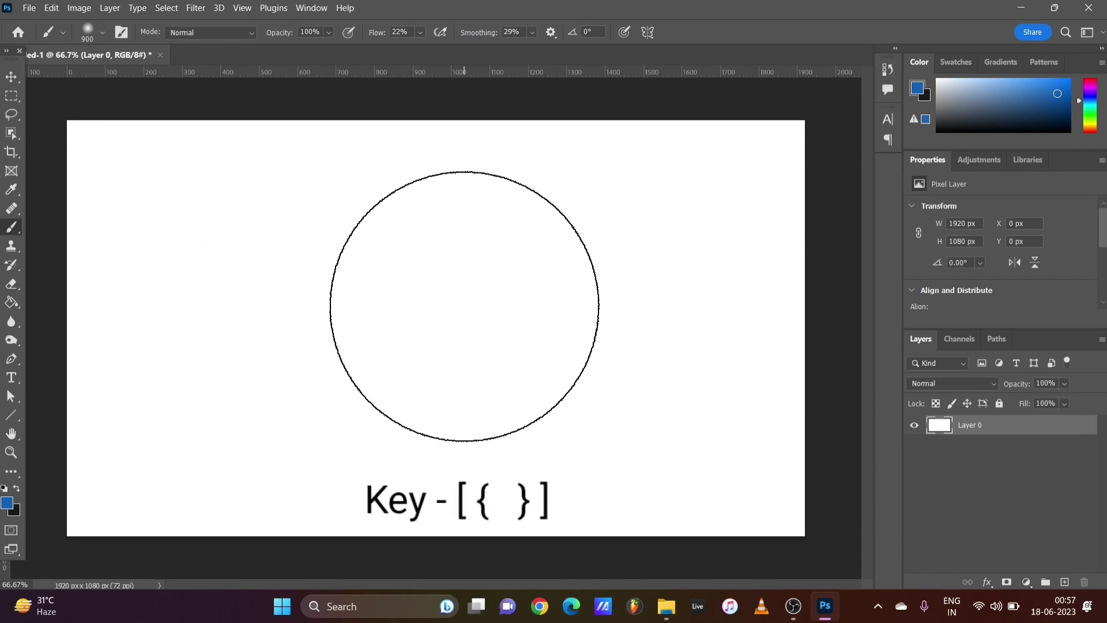
key("bracketleft")
key("bracketleft")
key("bracketleft")
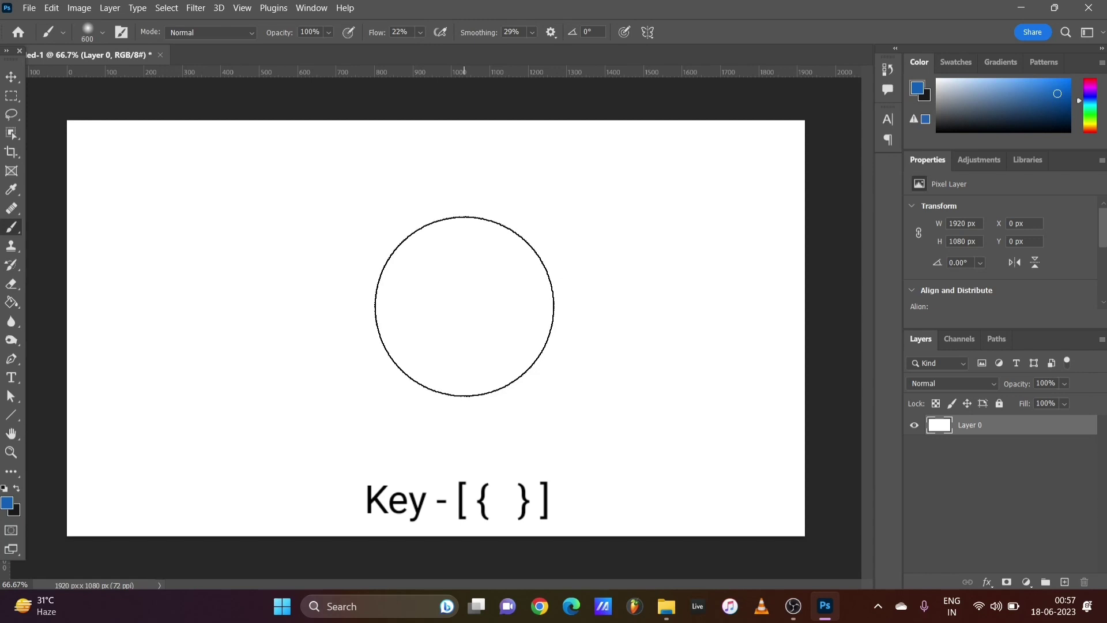
Step: Vary the brush size between small and very large, and settle on a size of 175
key("bracketleft")
key("bracketleft")
key("bracketleft")
key("bracketleft")
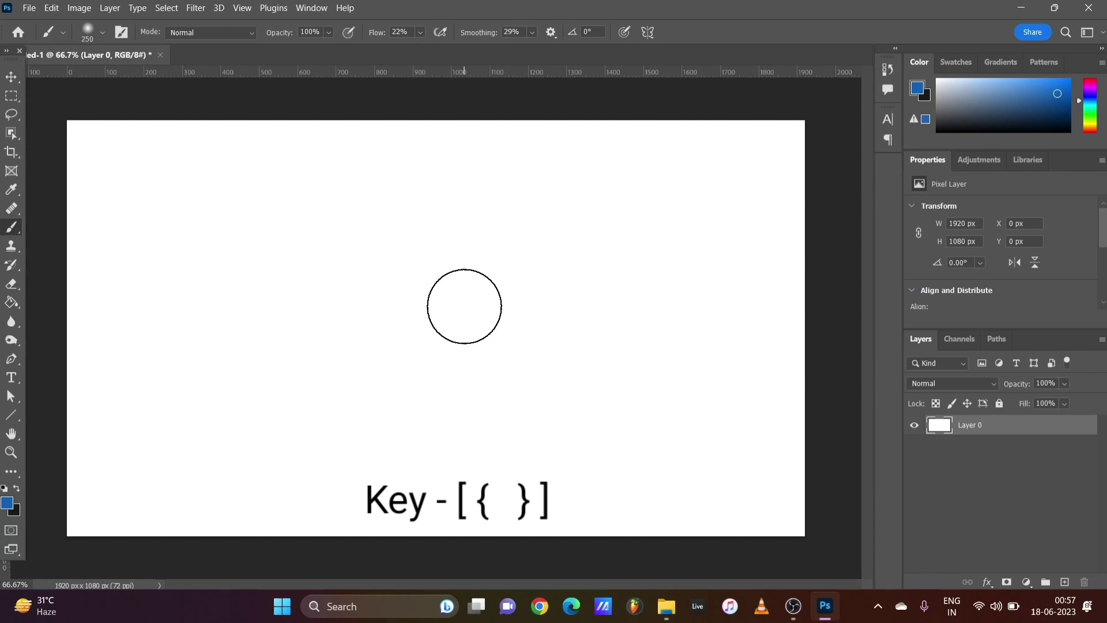
key("bracketright")
key("bracketright")
key("bracketright")
key("bracketright")
key("bracketright")
key("bracketright")
key("bracketright")
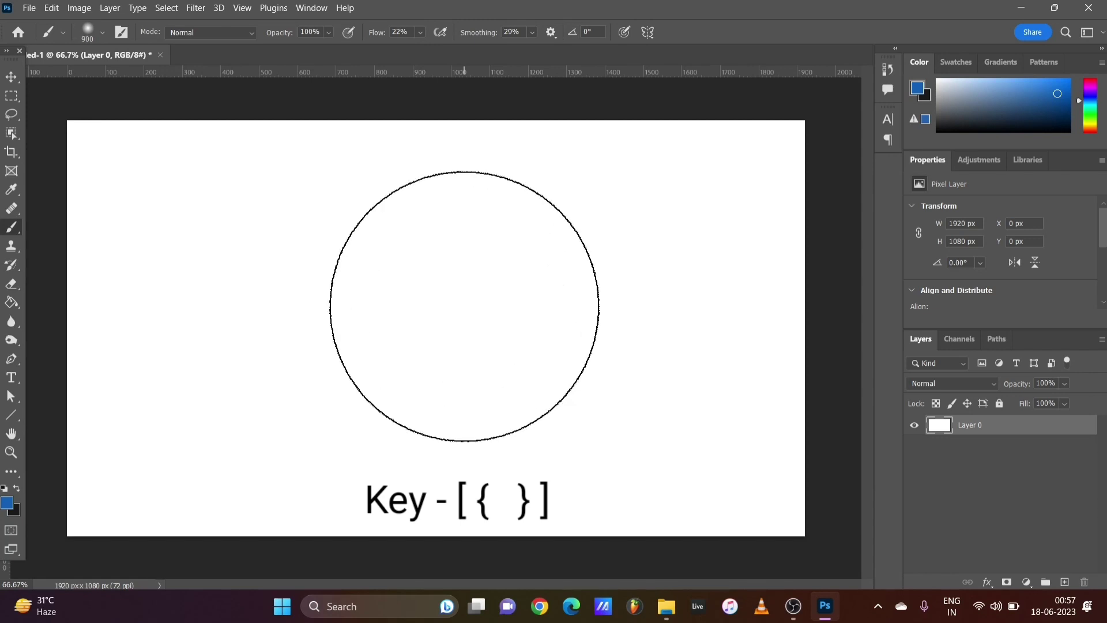
key("bracketright")
key("bracketright")
key("bracketleft")
key("bracketleft")
key("bracketleft")
key("bracketleft")
key("bracketleft")
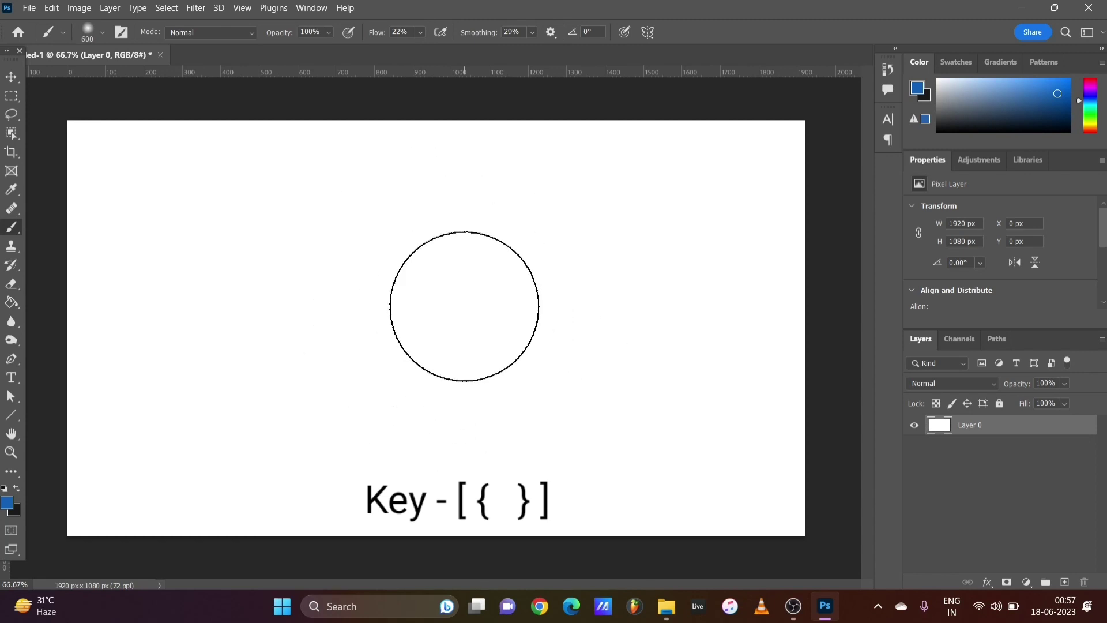
key("bracketleft")
key("bracketleft")
key("bracketleft")
key("bracketleft")
key("bracketleft")
key("bracketleft")
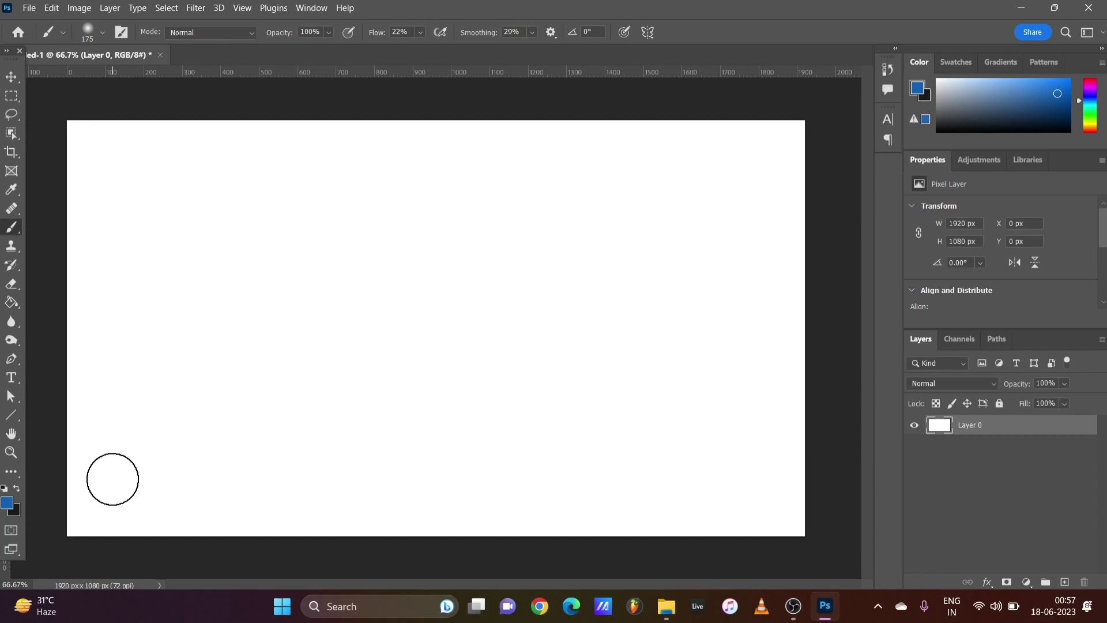
Step: Swap the foreground and background colours back and forth several times, ending with blue as the foreground
left_click(19, 489)
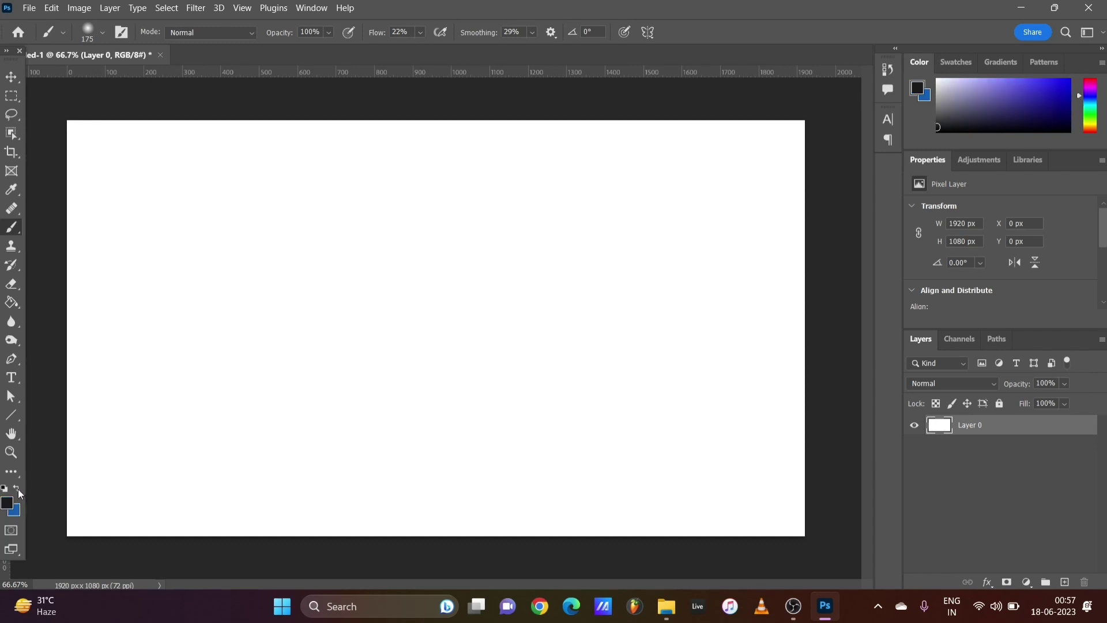
left_click(19, 489)
left_click(19, 489)
left_click(19, 489)
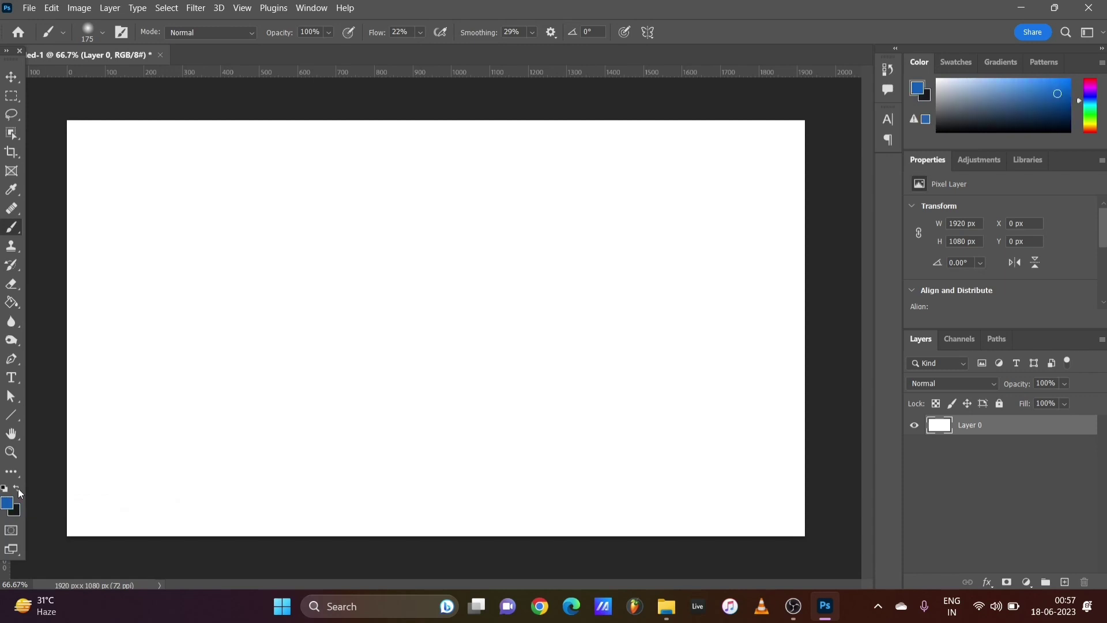
left_click(19, 490)
left_click(19, 489)
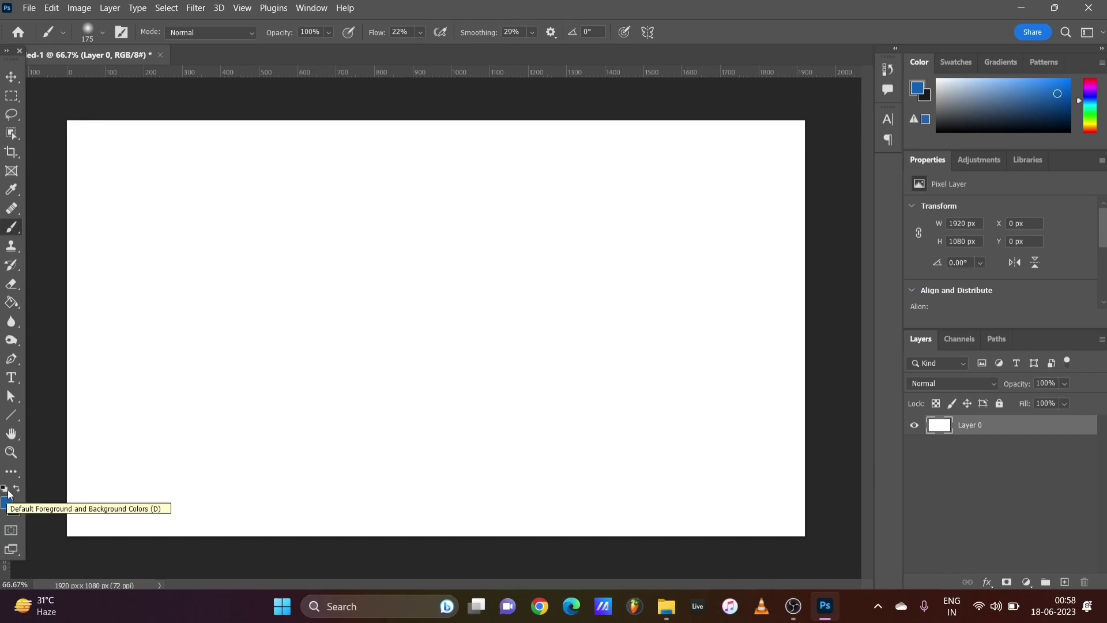
Step: Reset the foreground and background colours to the defaults, and set the foreground colour to red ff0000 for the brush
left_click(8, 494)
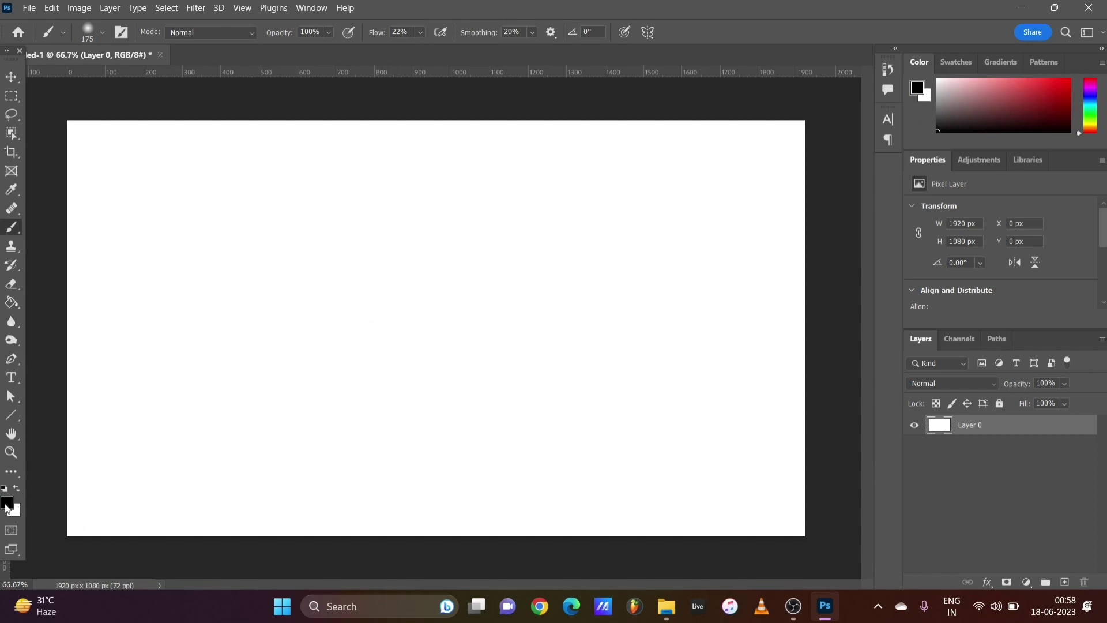
left_click(6, 505)
mouse_move(173, 189)
left_mouse_down()
mouse_move(195, 139)
mouse_move(236, 119)
left_mouse_up()
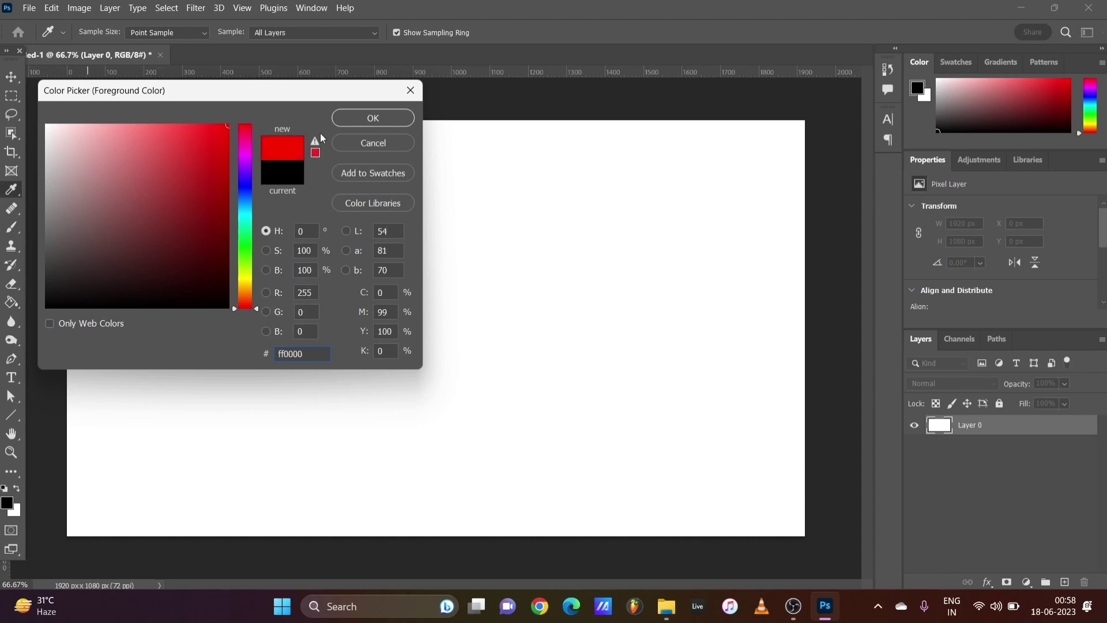
left_click(374, 118)
key("b")
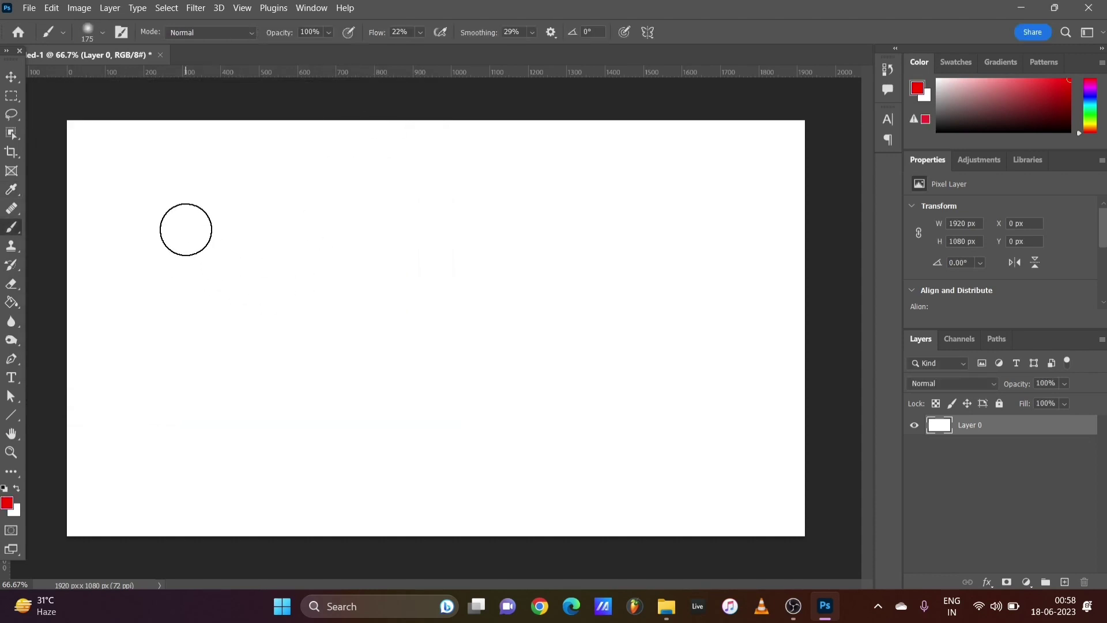
Step: Paint a soft red stroke directly on the white layer, try the Move tool on it, and undo the stroke
mouse_move(185, 208)
left_mouse_down()
mouse_move(350, 304)
mouse_move(518, 363)
mouse_move(650, 380)
mouse_move(712, 425)
left_mouse_up()
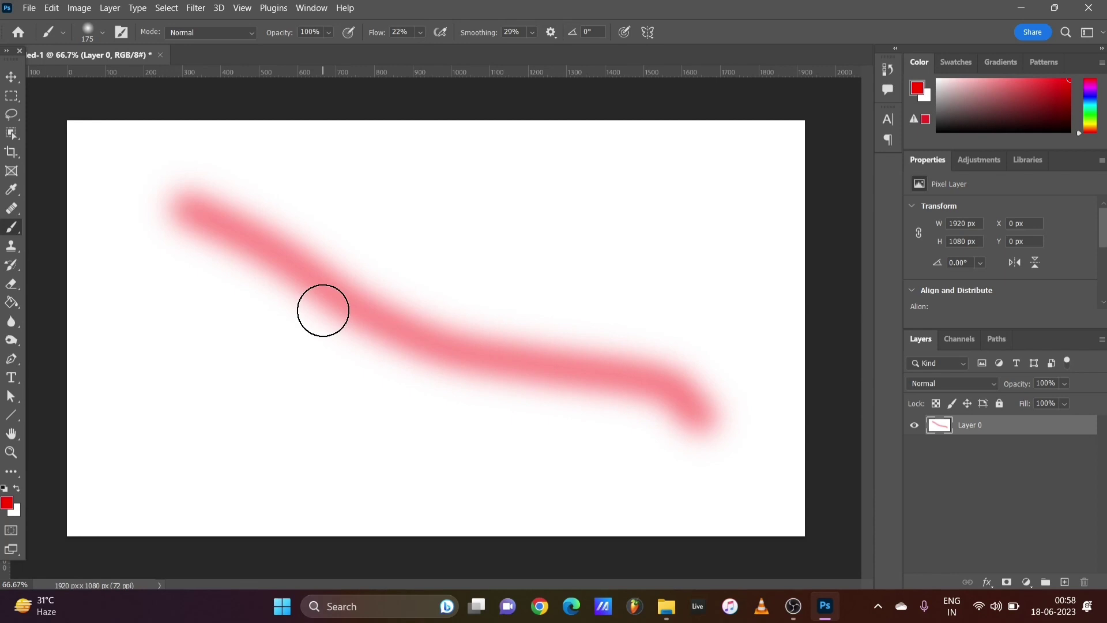
left_click(16, 81)
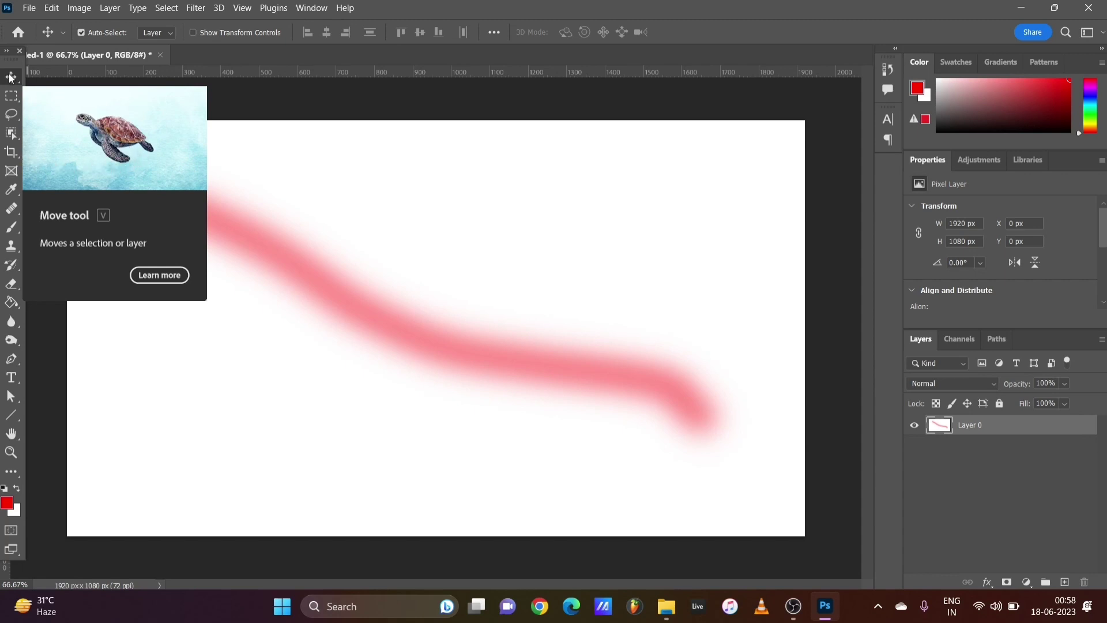
mouse_move(369, 319)
left_mouse_down()
mouse_move(379, 396)
mouse_move(431, 351)
mouse_move(337, 258)
mouse_move(284, 331)
mouse_move(471, 356)
mouse_move(390, 240)
mouse_move(292, 306)
mouse_move(455, 354)
mouse_move(335, 272)
mouse_move(369, 373)
mouse_move(396, 280)
mouse_move(326, 262)
mouse_move(389, 316)
mouse_move(348, 297)
mouse_move(365, 295)
mouse_move(358, 318)
mouse_move(367, 314)
left_mouse_up()
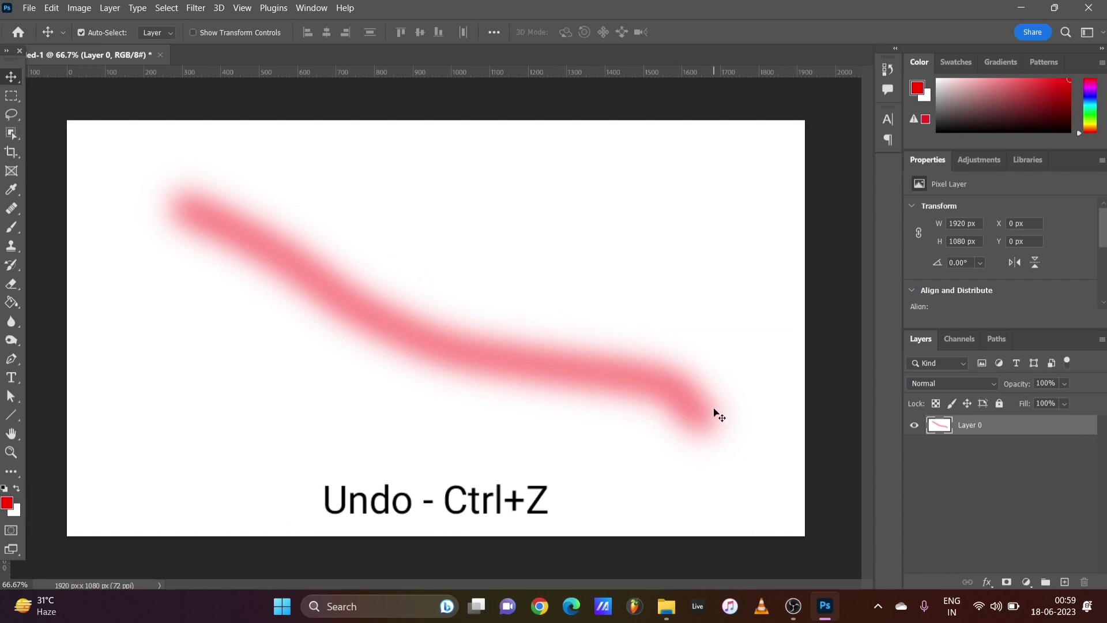
key("ctrl+z")
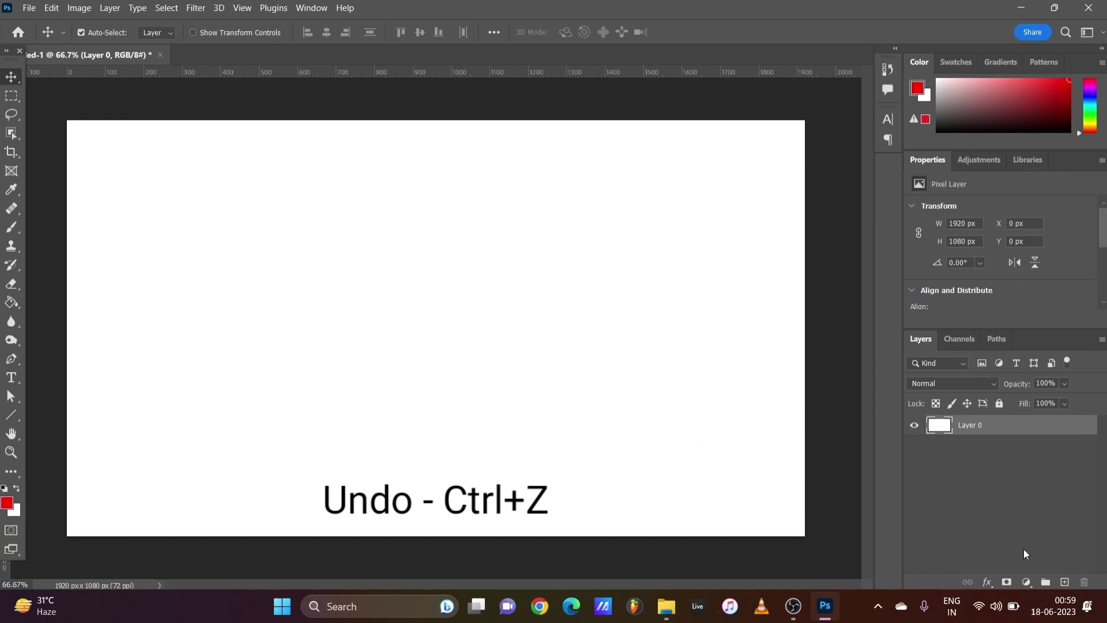
Step: On a new layer above the white layer, brush a red diagonal stroke descending across the canvas and move it about 87 px left
left_click(1065, 582)
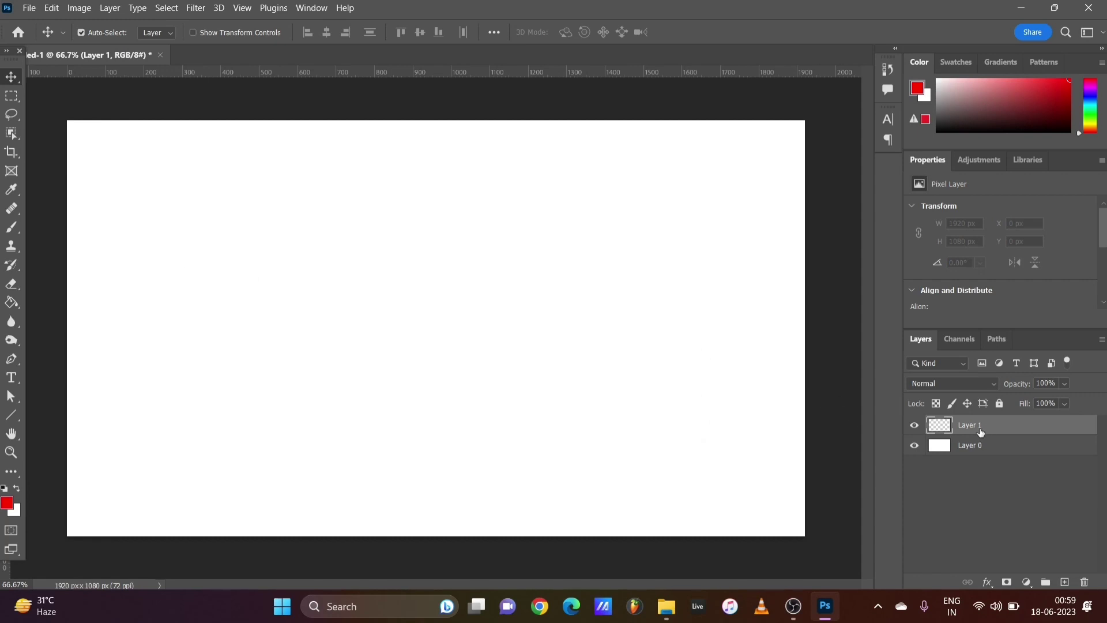
left_click(12, 229)
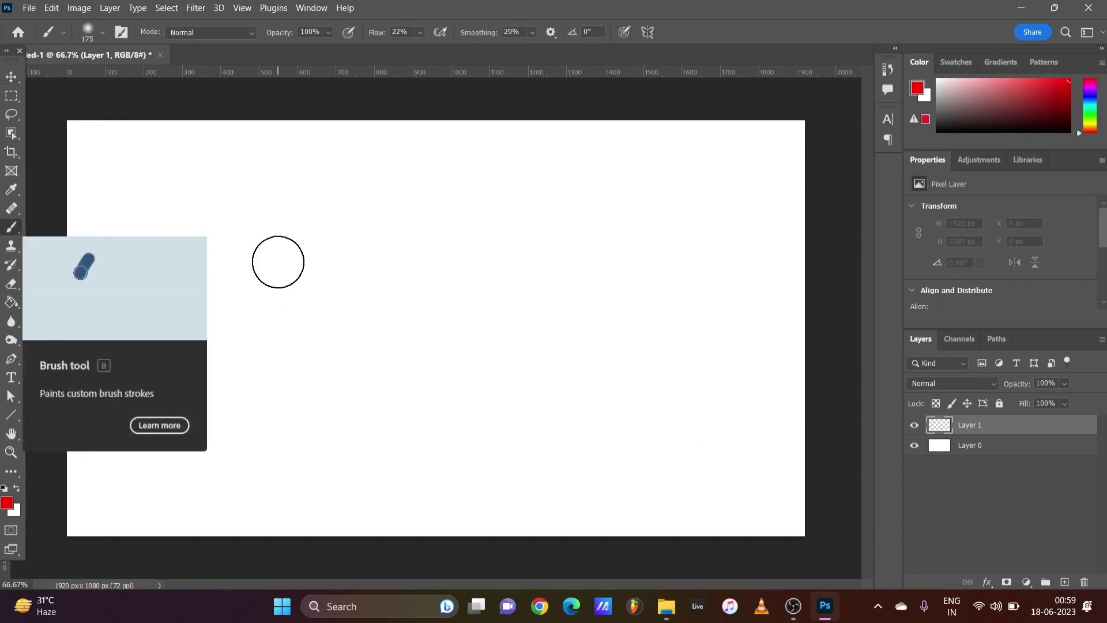
mouse_move(185, 197)
left_mouse_down()
mouse_move(253, 257)
mouse_move(355, 310)
mouse_move(547, 360)
mouse_move(753, 443)
left_mouse_up()
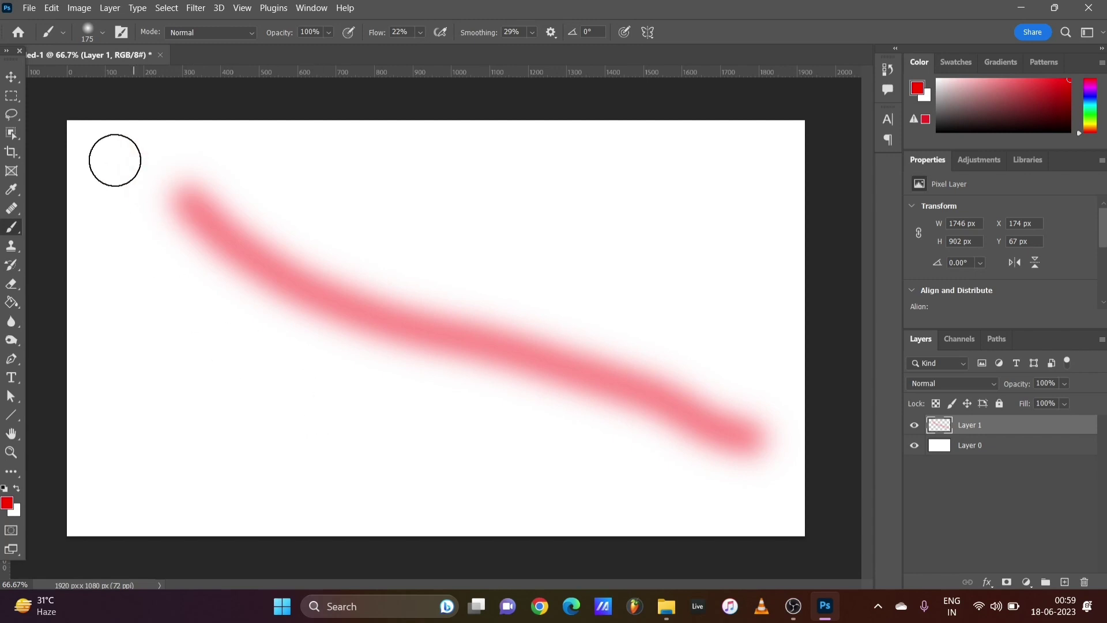
left_click(12, 78)
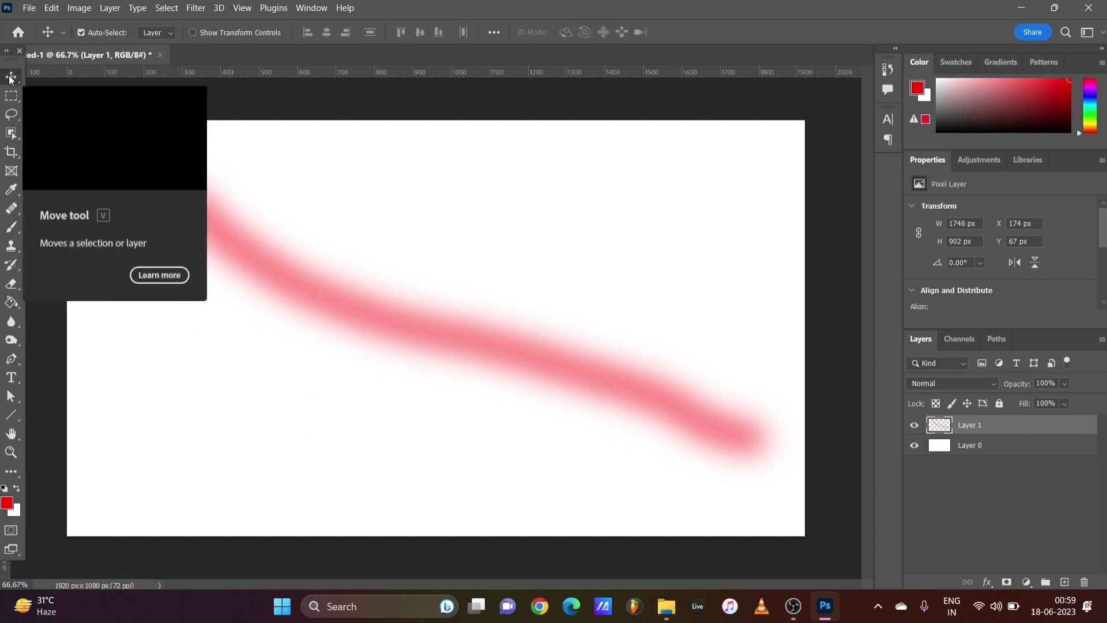
mouse_move(351, 312)
left_mouse_down()
mouse_move(330, 366)
mouse_move(181, 327)
mouse_move(374, 216)
mouse_move(492, 228)
mouse_move(43, 96)
mouse_move(109, 112)
mouse_move(366, 396)
mouse_move(115, 299)
mouse_move(427, 164)
mouse_move(280, 255)
mouse_move(366, 341)
mouse_move(434, 277)
mouse_move(342, 261)
mouse_move(282, 205)
mouse_move(331, 309)
mouse_move(298, 306)
mouse_move(349, 314)
left_mouse_up()
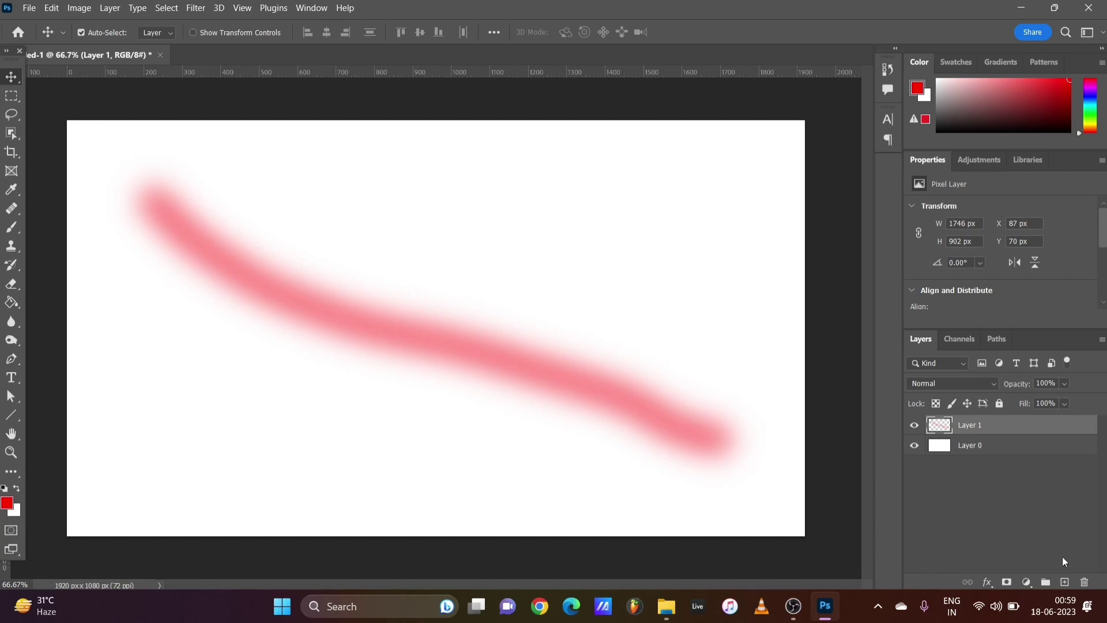
Step: Add a new layer above the red stroke's layer and set the background colour to blue 012af8
left_click(1065, 583)
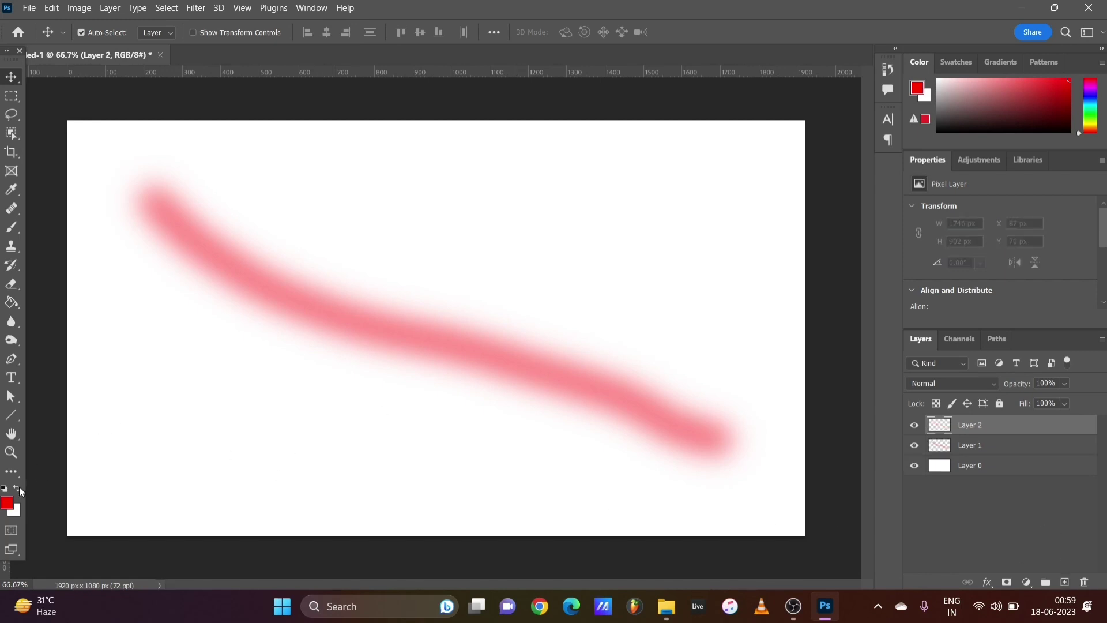
left_click(11, 226)
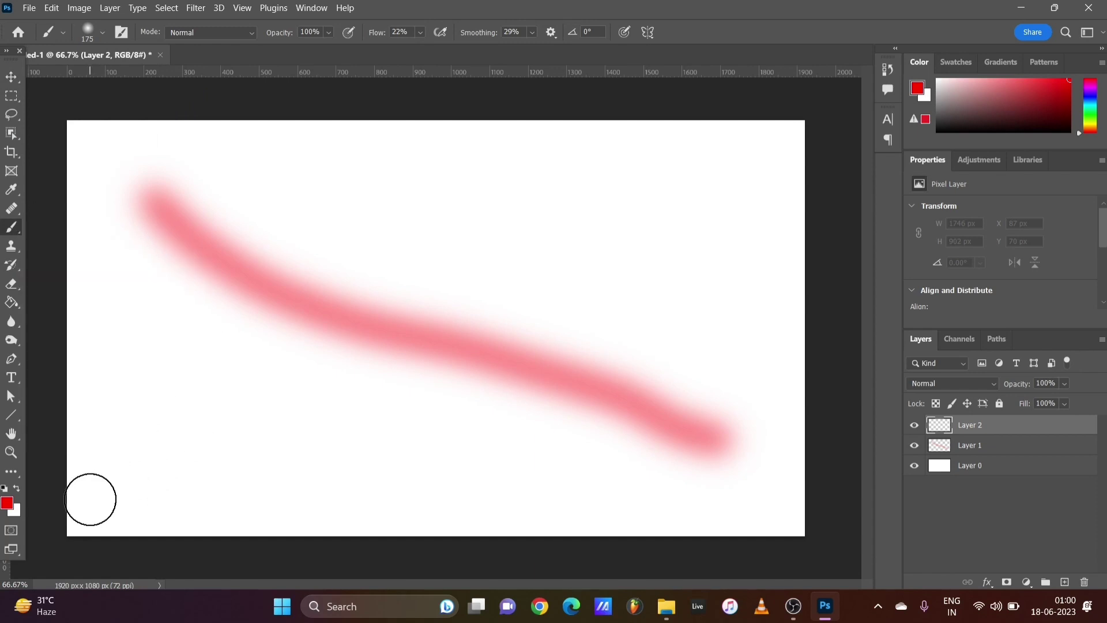
left_click(16, 511)
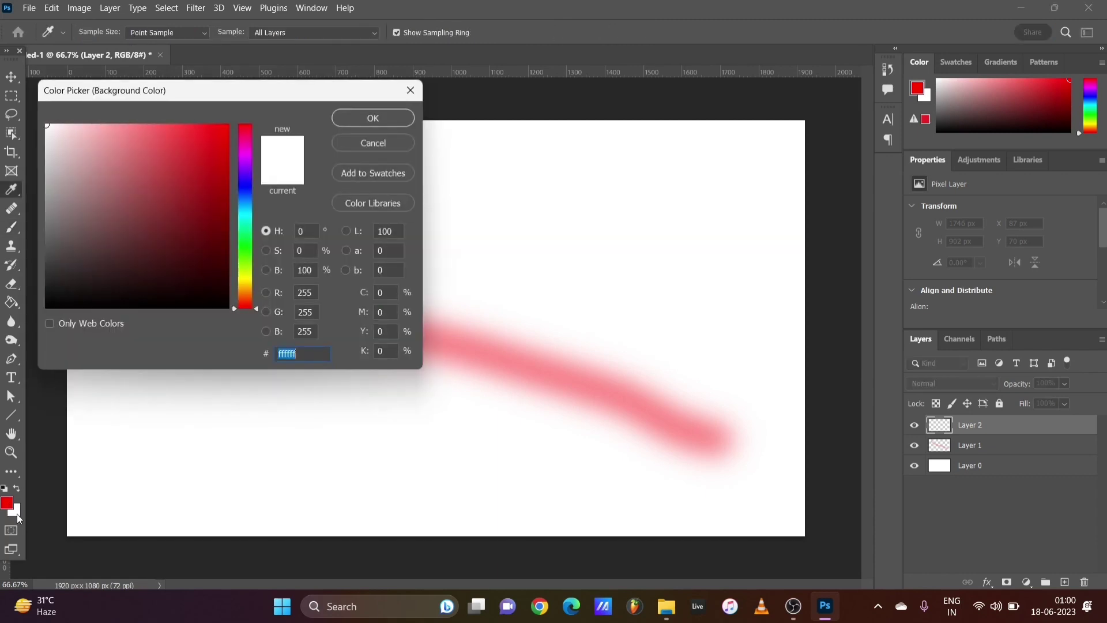
left_click(254, 193)
left_click_drag(253, 191, 249, 192)
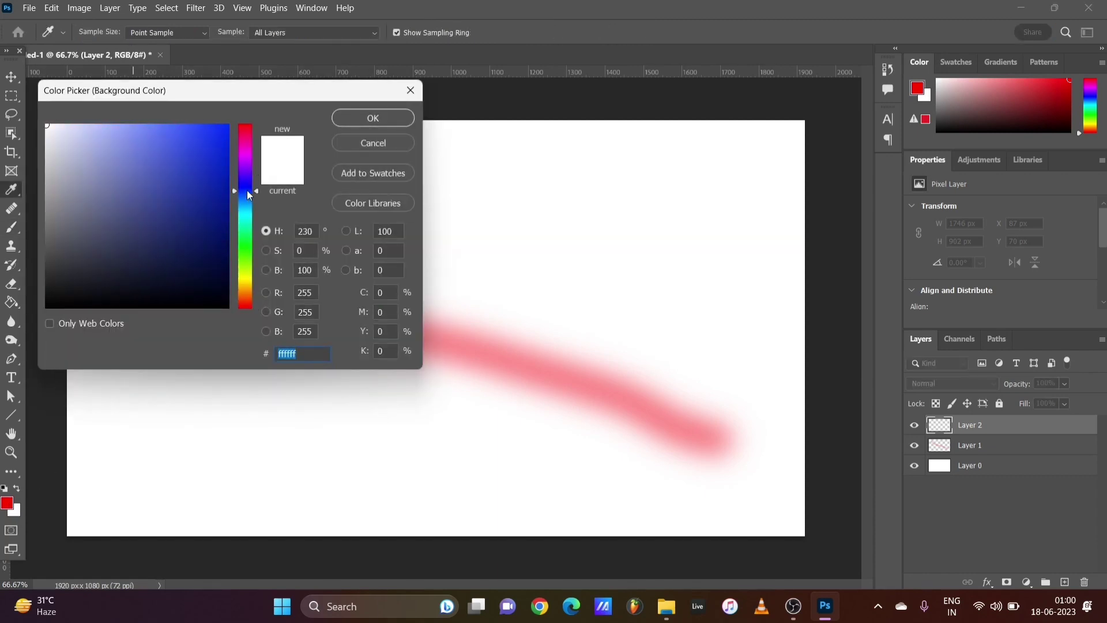
left_click_drag(219, 143, 227, 129)
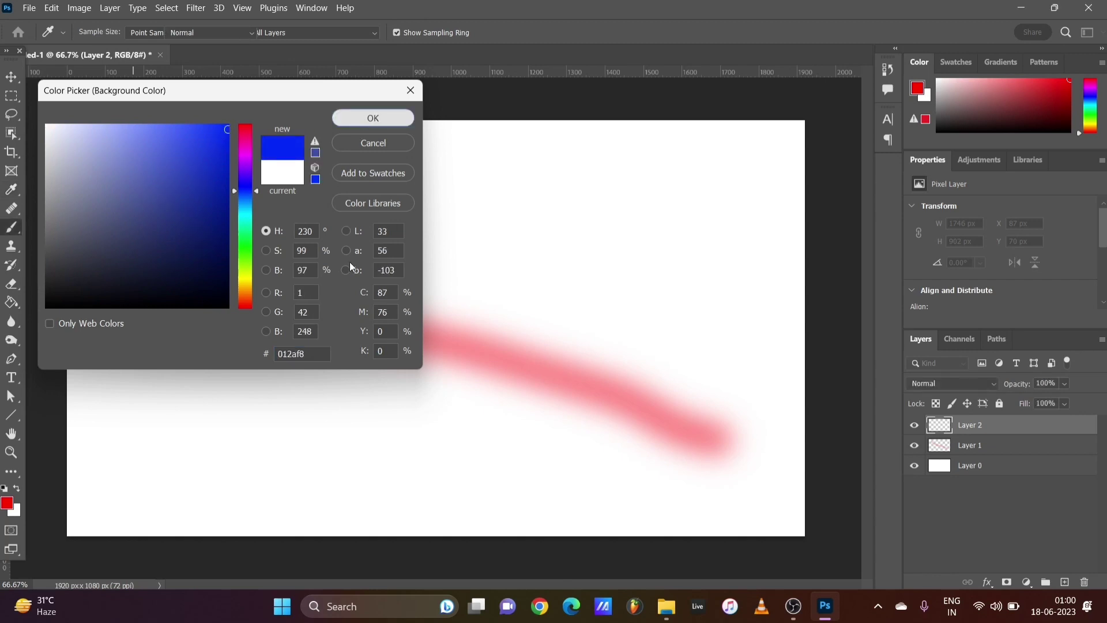
left_click(335, 119)
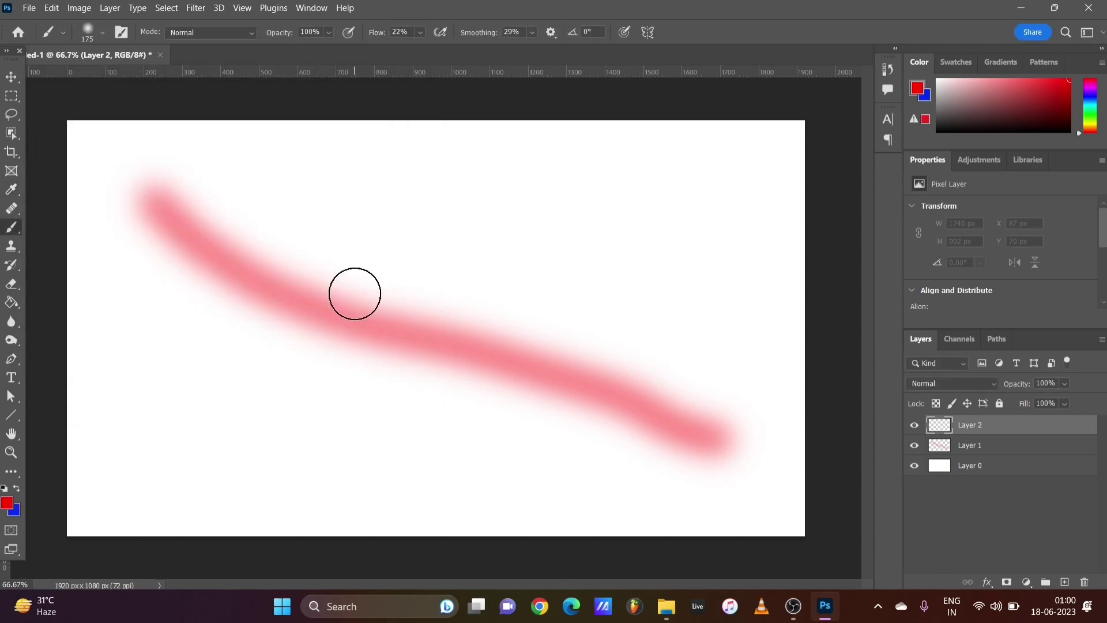
Step: Brush a red stroke on Layer 2 crossing the first one, and move it about 28 px left and 74 px down
left_click_drag(667, 176, 614, 234)
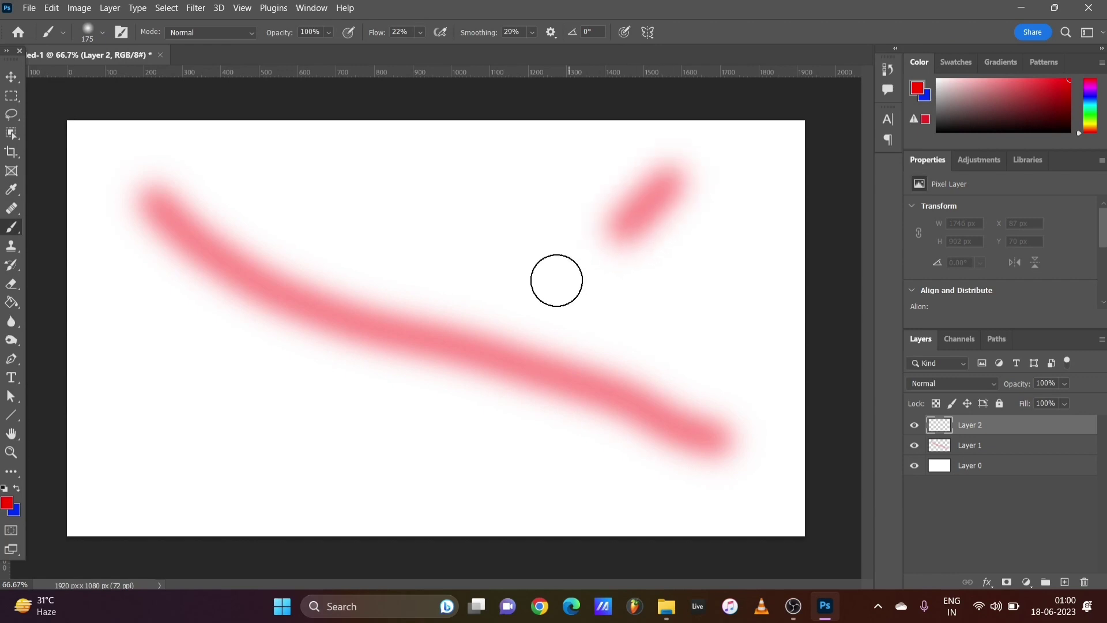
mouse_move(557, 280)
left_mouse_down()
mouse_move(406, 312)
mouse_move(267, 374)
mouse_move(204, 381)
mouse_move(156, 421)
left_mouse_up()
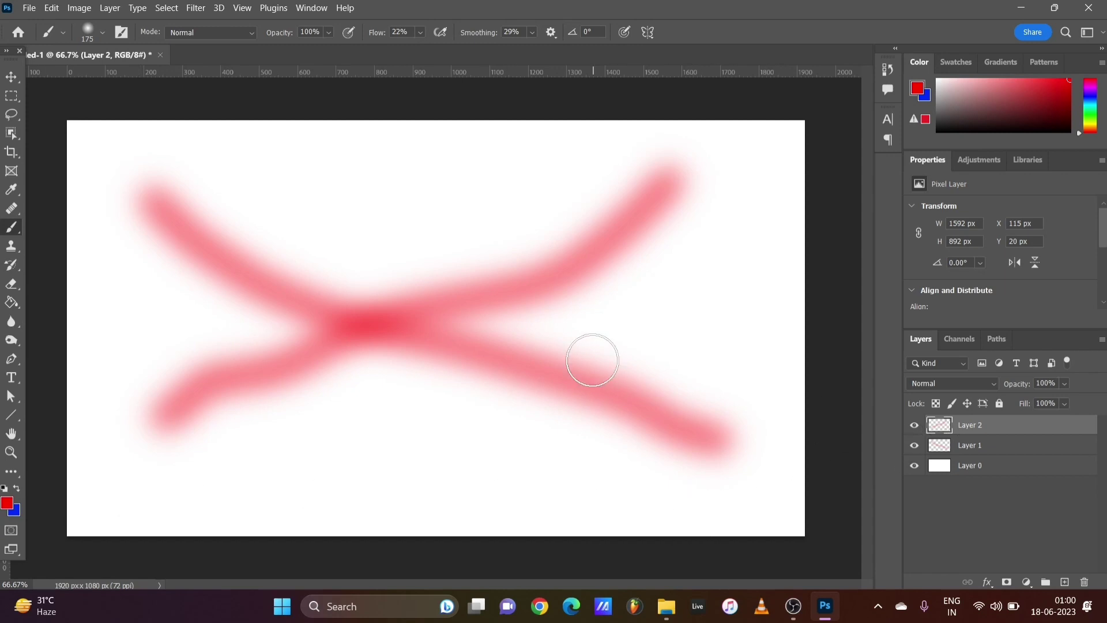
left_click(11, 76)
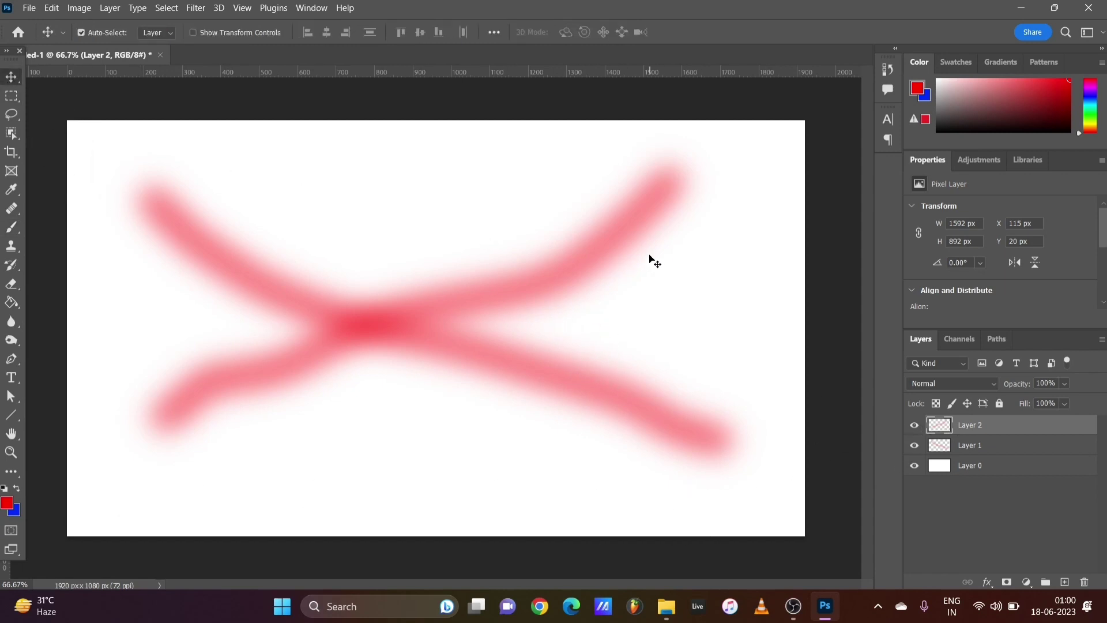
mouse_move(614, 232)
left_mouse_down()
mouse_move(660, 244)
mouse_move(644, 386)
mouse_move(372, 250)
mouse_move(689, 115)
mouse_move(415, 322)
mouse_move(796, 369)
mouse_move(577, 206)
mouse_move(565, 282)
mouse_move(597, 277)
left_mouse_up()
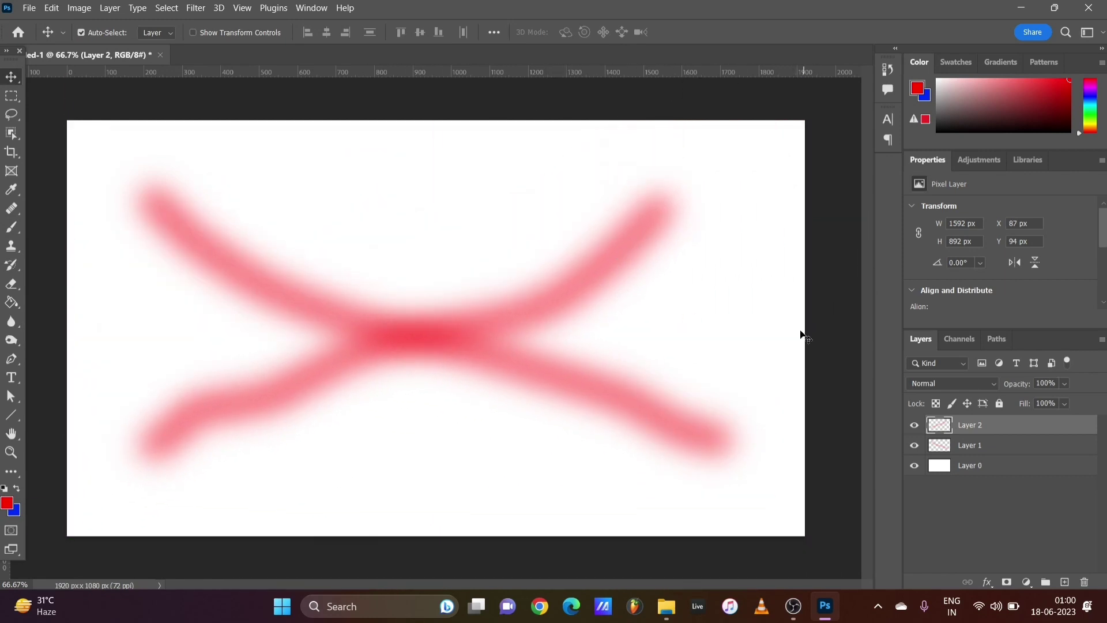
Step: Brush over Layer 2's red stroke with the swapped-in blue colour, and move the layer about 45 px right and 43 px up
left_click(16, 488)
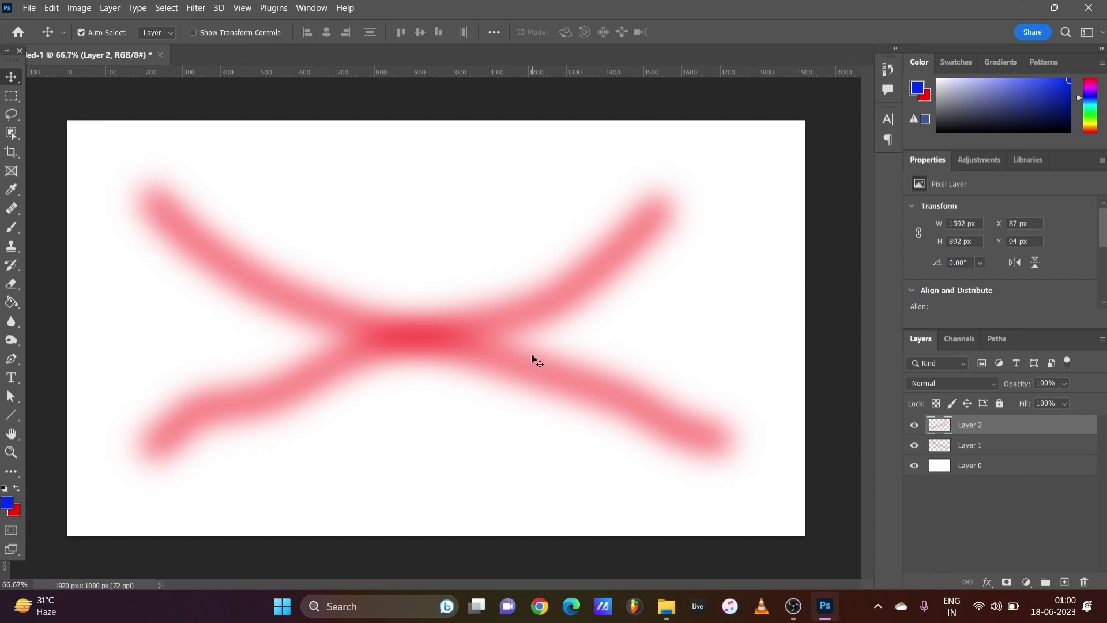
left_click(8, 232)
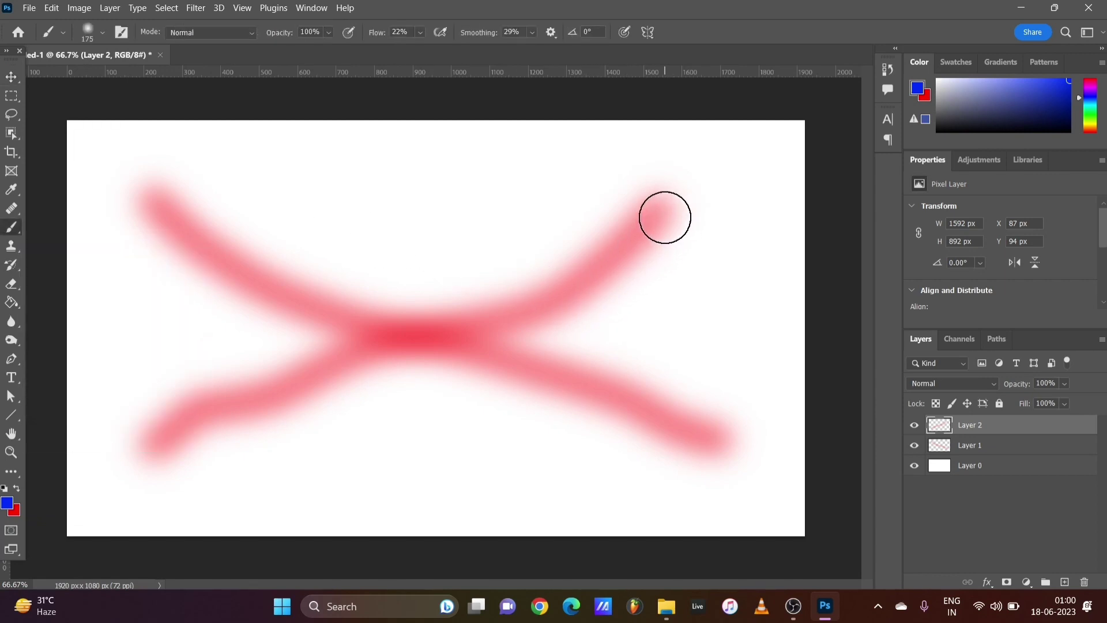
mouse_move(663, 216)
left_mouse_down()
mouse_move(589, 278)
mouse_move(538, 304)
mouse_move(310, 361)
mouse_move(118, 437)
left_mouse_up()
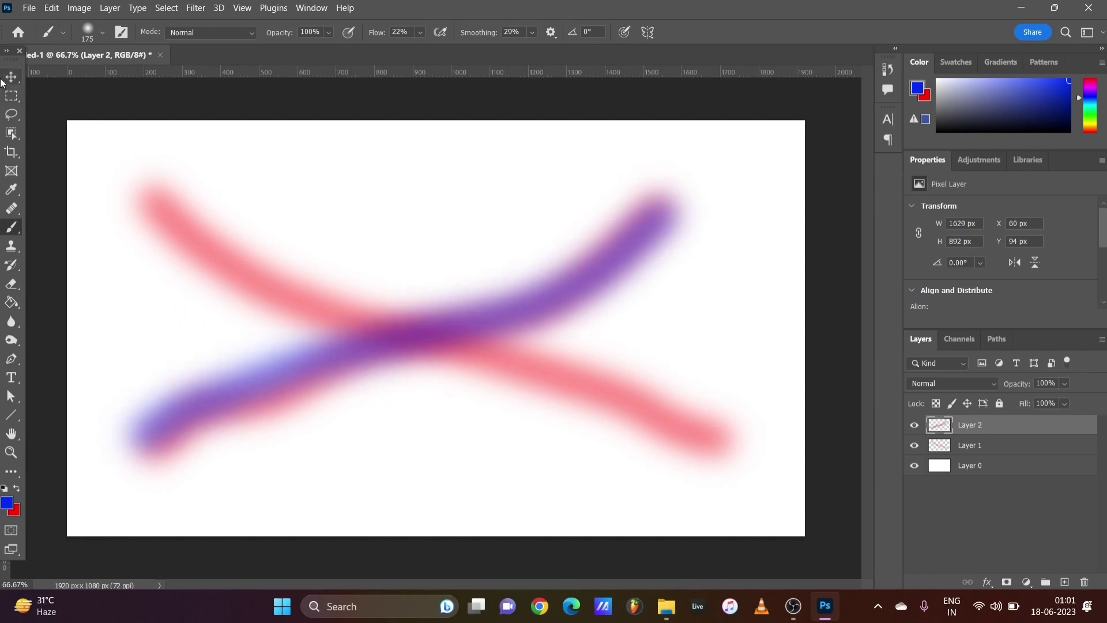
left_click(10, 78)
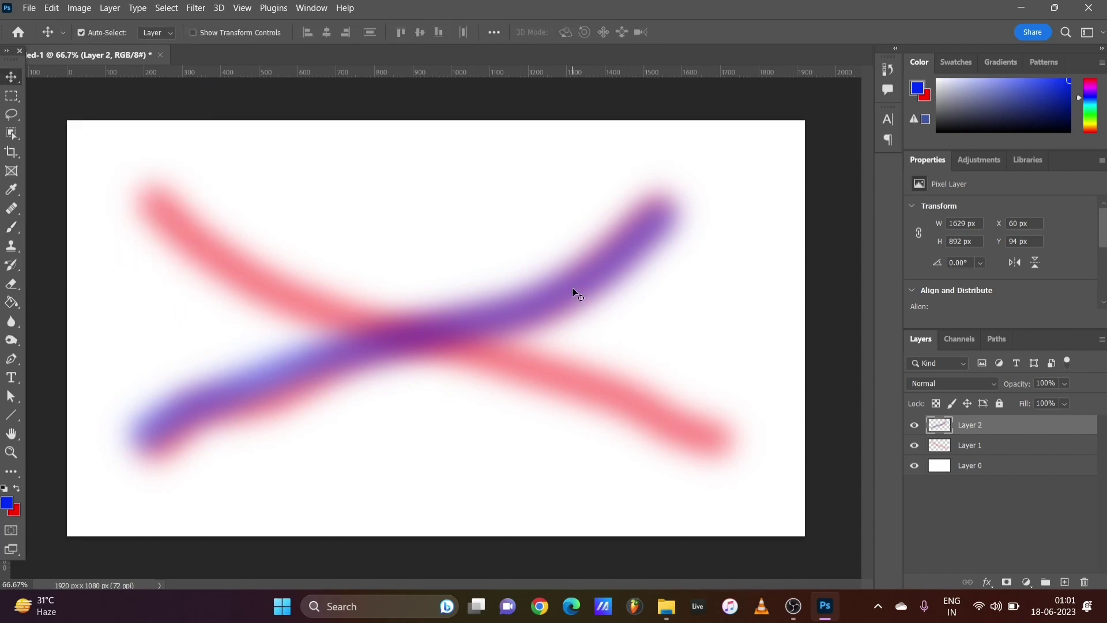
mouse_move(572, 291)
left_mouse_down()
mouse_move(566, 340)
mouse_move(707, 251)
mouse_move(565, 276)
mouse_move(640, 251)
mouse_move(487, 371)
mouse_move(578, 285)
mouse_move(638, 309)
left_mouse_up()
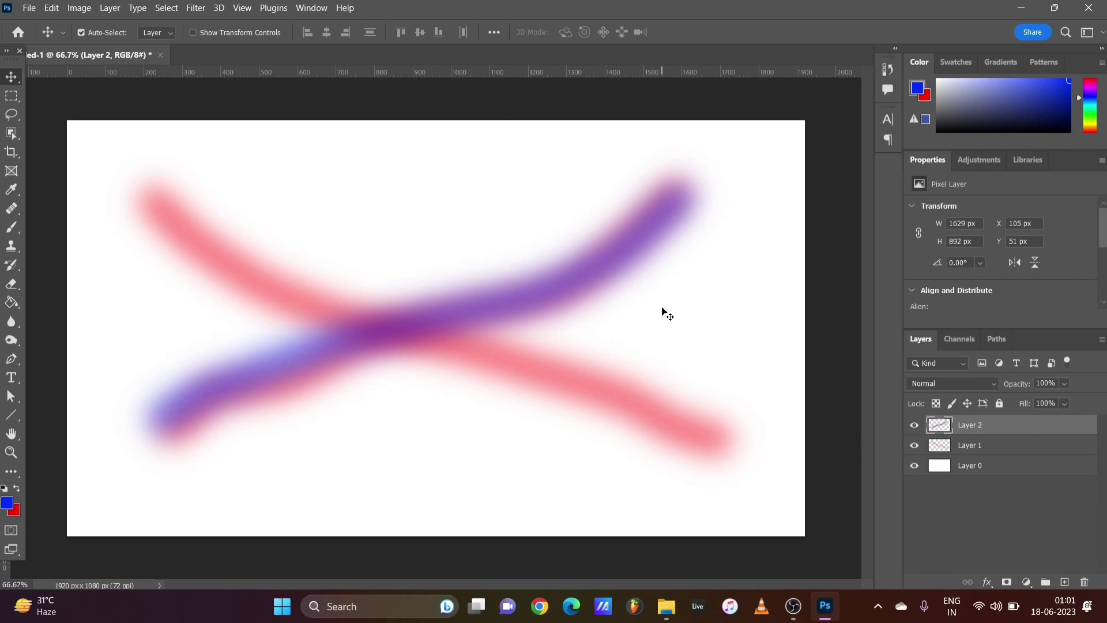
Step: Add a new layer above Layer 2 and set the foreground colour to green 008b0d
left_click(1065, 582)
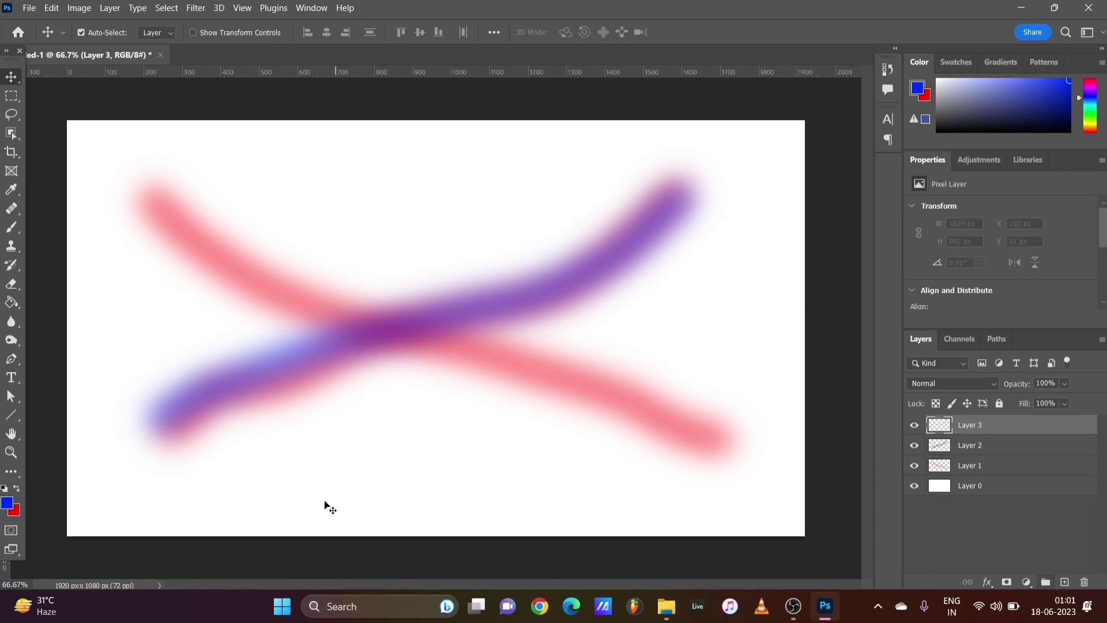
left_click(11, 505)
left_click(236, 244)
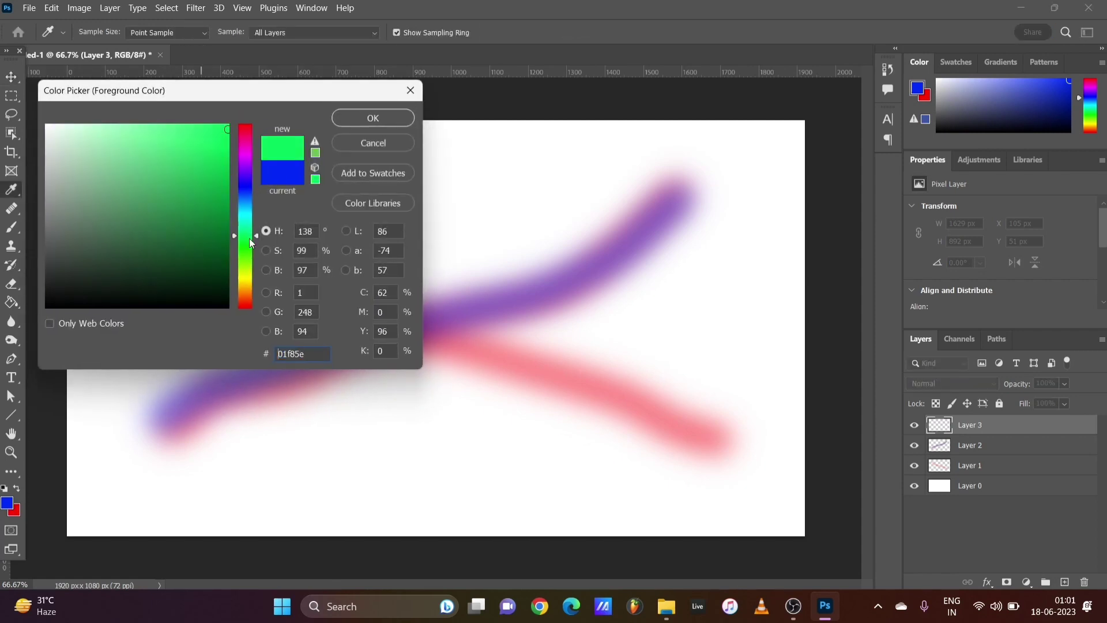
left_click_drag(214, 207, 229, 206)
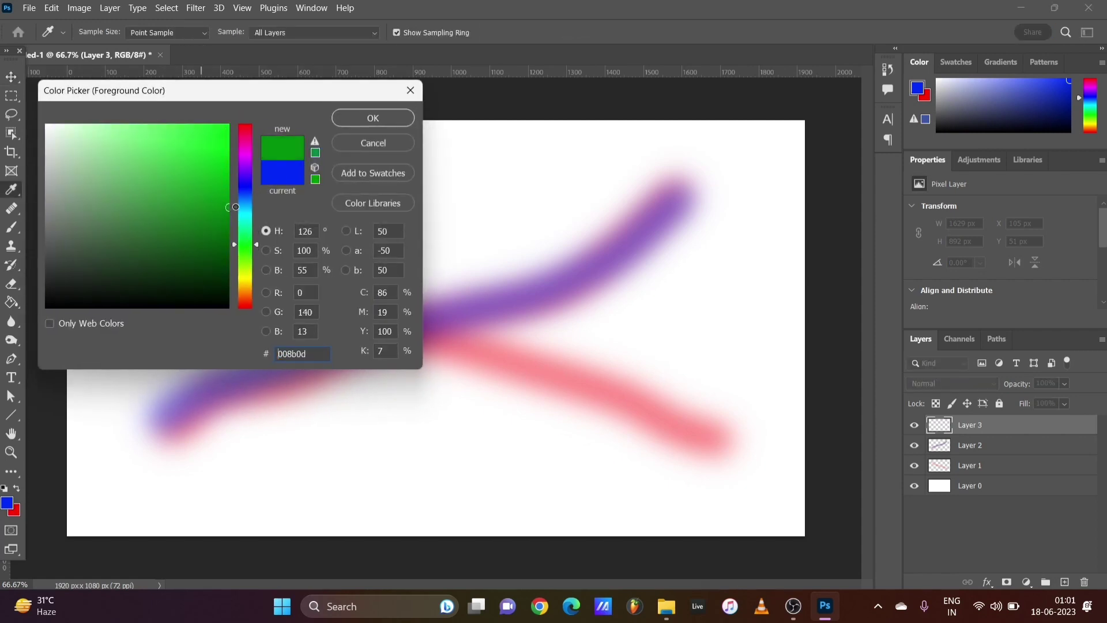
left_click(371, 119)
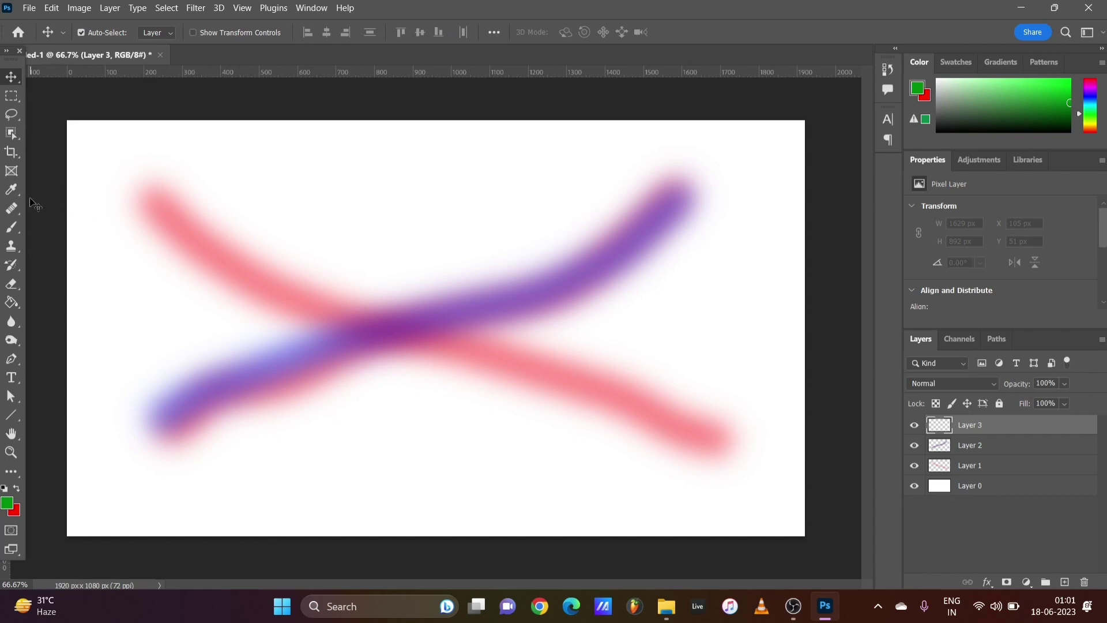
Step: Brush a green vertical stroke across the middle of the canvas on Layer 3, and move it about 61 px right and 24 px down
left_click(19, 229)
mouse_move(411, 172)
left_mouse_down()
mouse_move(412, 381)
mouse_move(398, 488)
mouse_move(417, 178)
mouse_move(390, 470)
mouse_move(406, 197)
mouse_move(399, 460)
mouse_move(404, 196)
mouse_move(376, 493)
mouse_move(411, 171)
mouse_move(390, 444)
left_mouse_up()
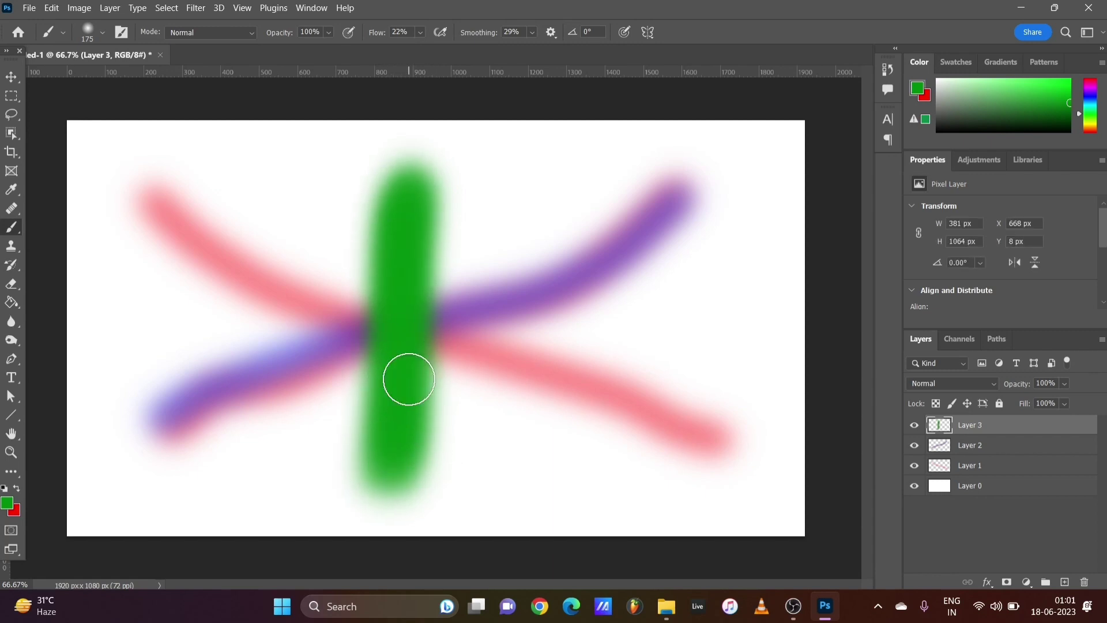
left_click(12, 77)
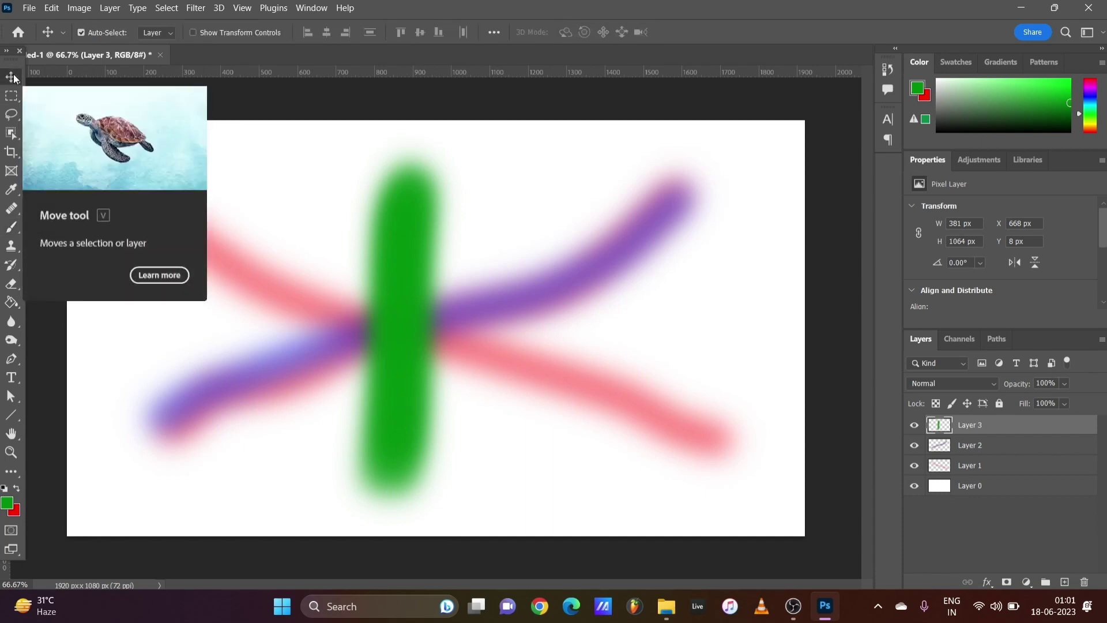
mouse_move(396, 306)
left_mouse_down()
mouse_move(374, 369)
mouse_move(111, 303)
mouse_move(538, 322)
mouse_move(663, 300)
mouse_move(209, 353)
mouse_move(425, 319)
mouse_move(407, 317)
left_mouse_up()
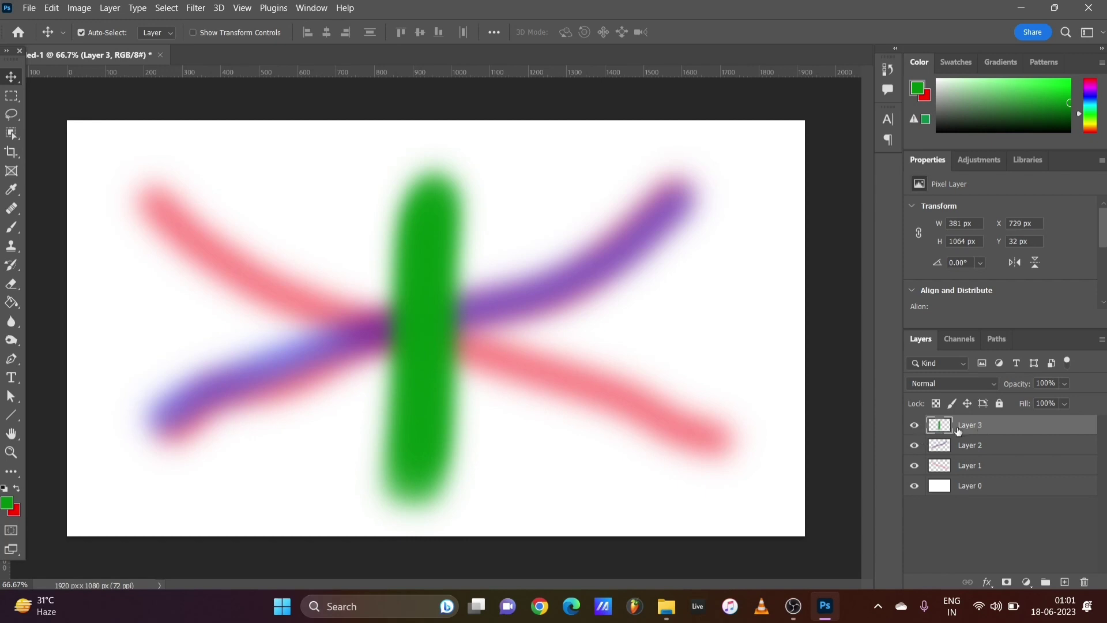
Step: Hide Layers 3, 2 and 1 one after another, and show all three again
left_click(914, 426)
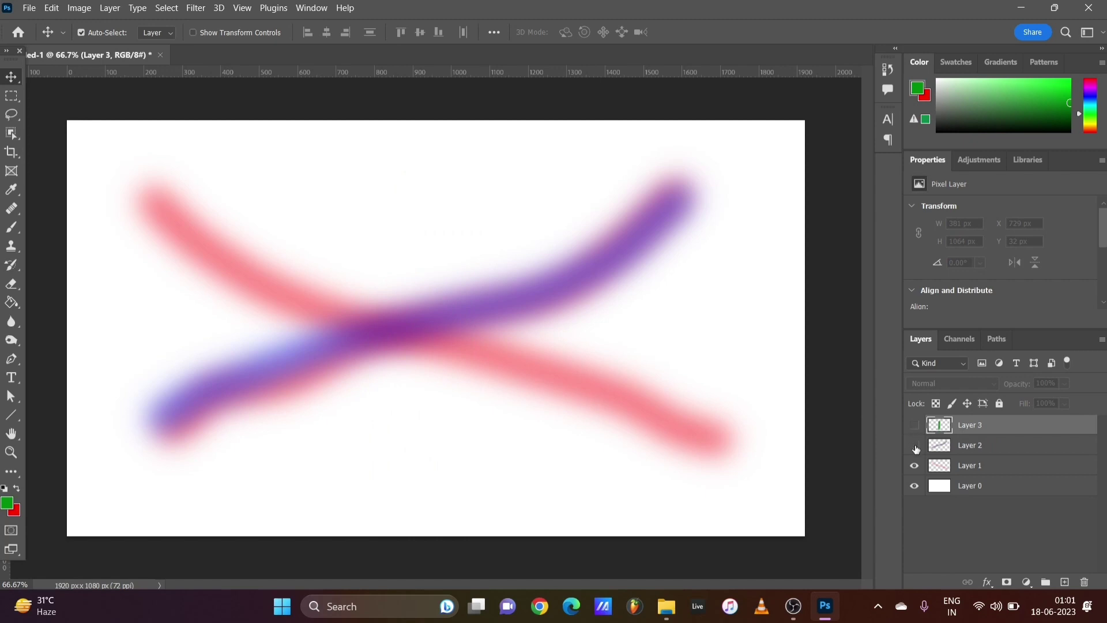
left_click(916, 447)
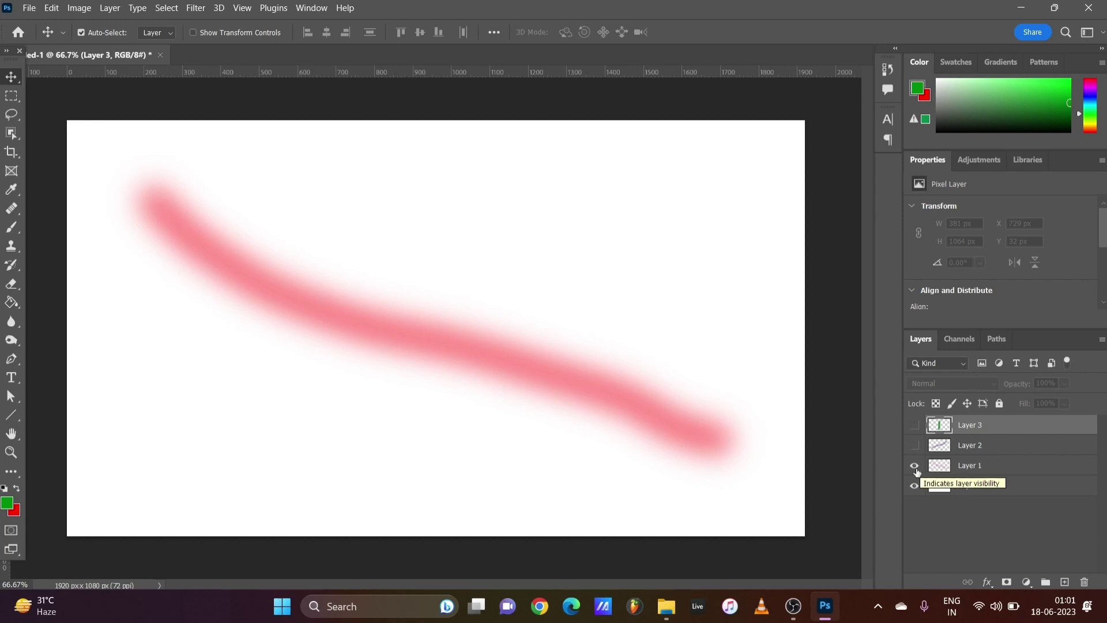
left_click(916, 466)
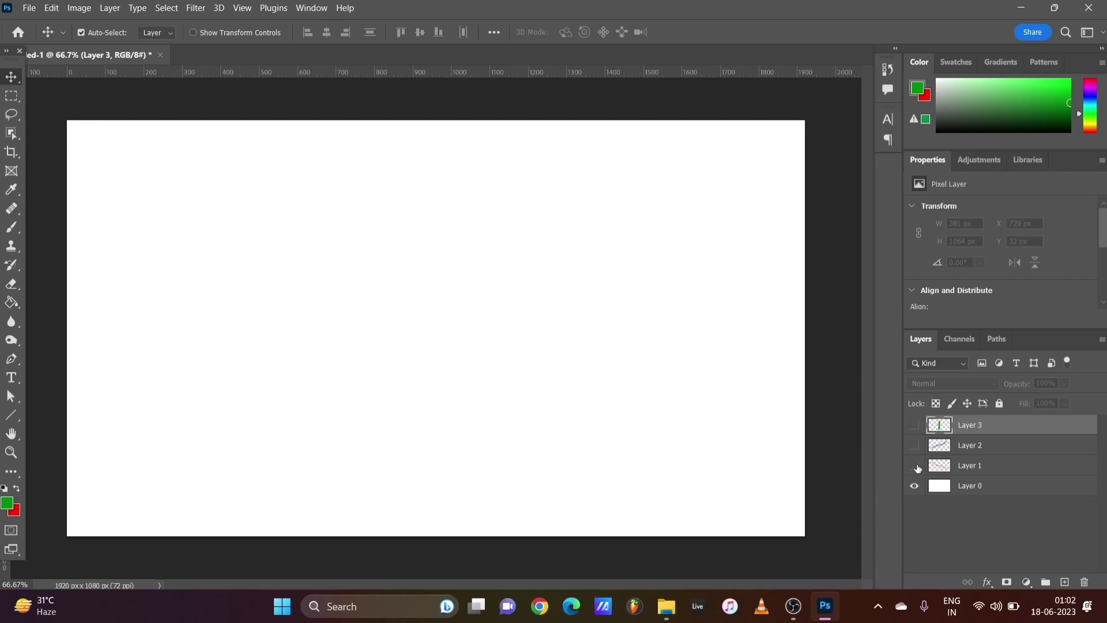
left_click_drag(917, 467, 917, 433)
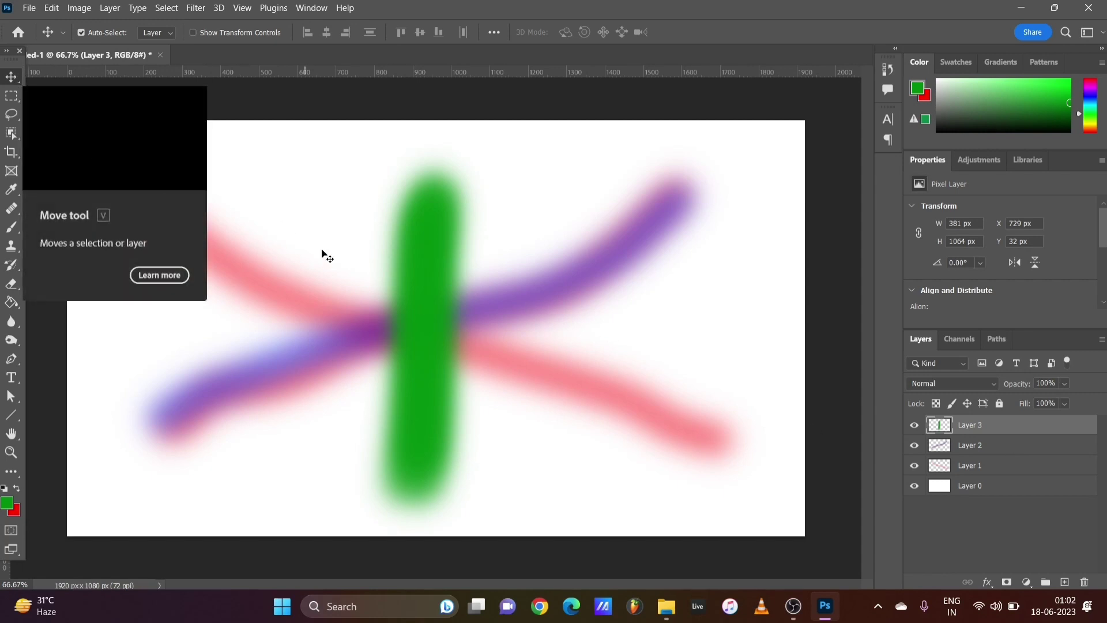
Step: Move the green stroke about 38 px down, and delete Layer 3
mouse_move(445, 312)
left_mouse_down()
mouse_move(620, 306)
mouse_move(440, 325)
left_mouse_up()
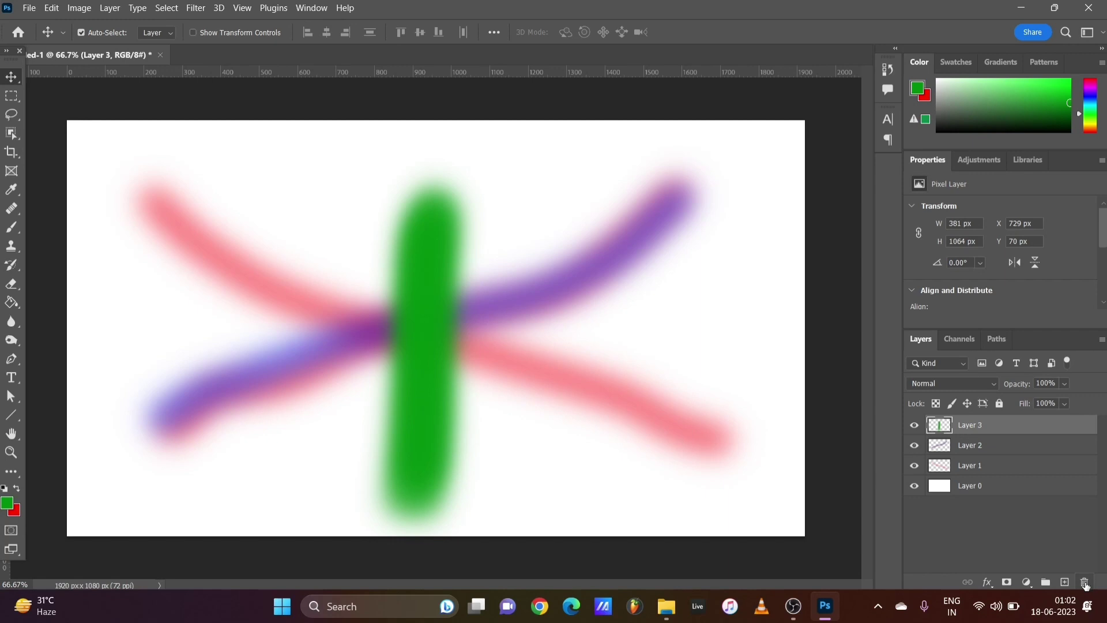
left_click(993, 446)
left_click(990, 429)
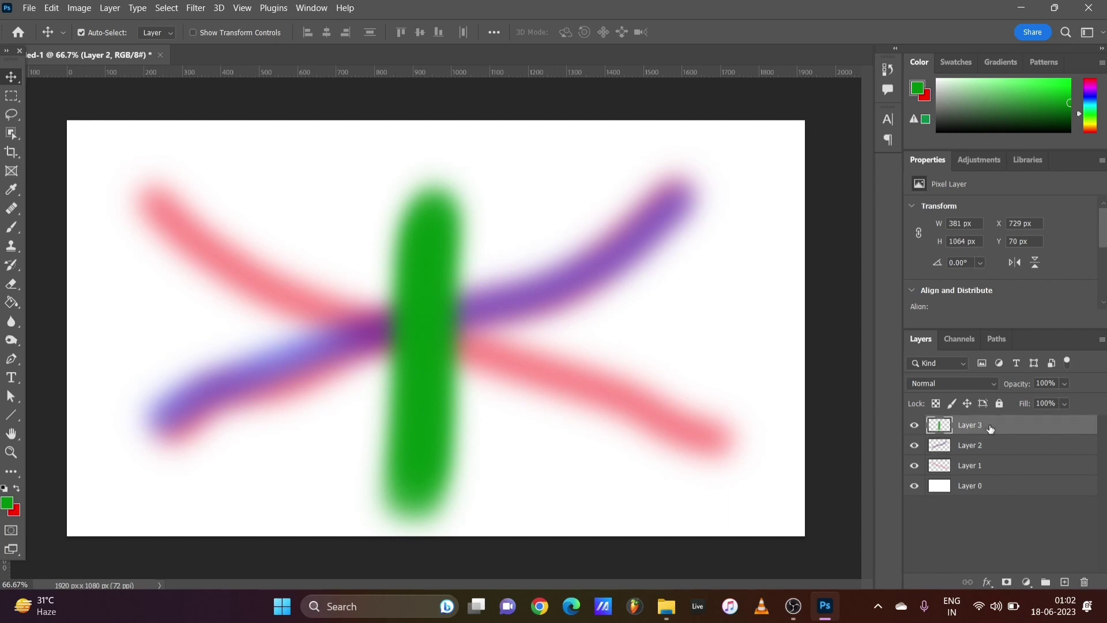
left_click(1085, 583)
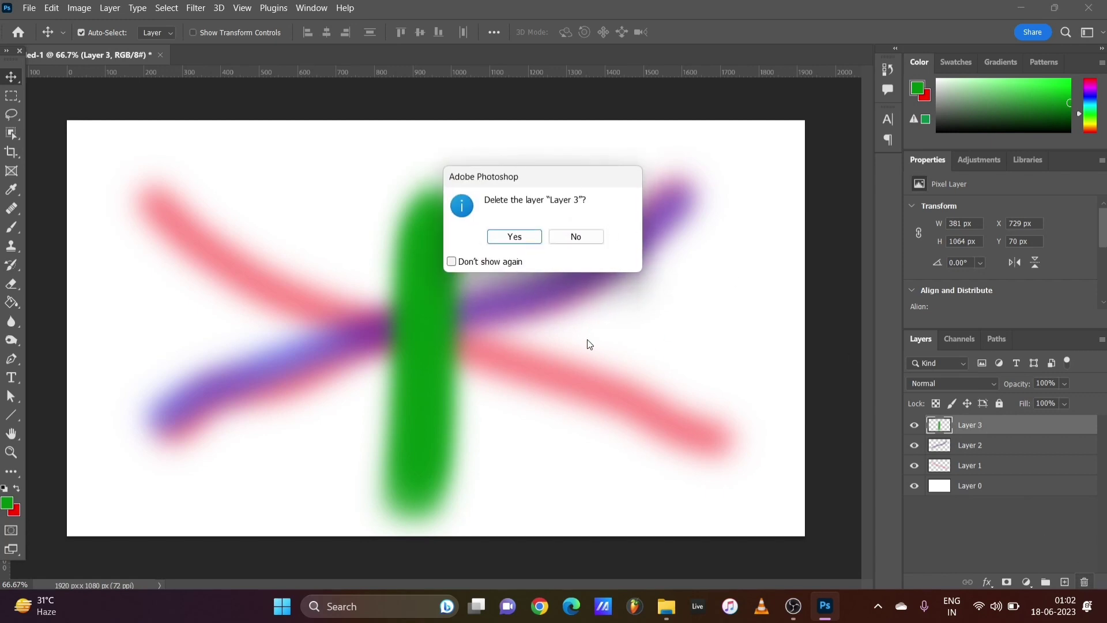
left_click(525, 240)
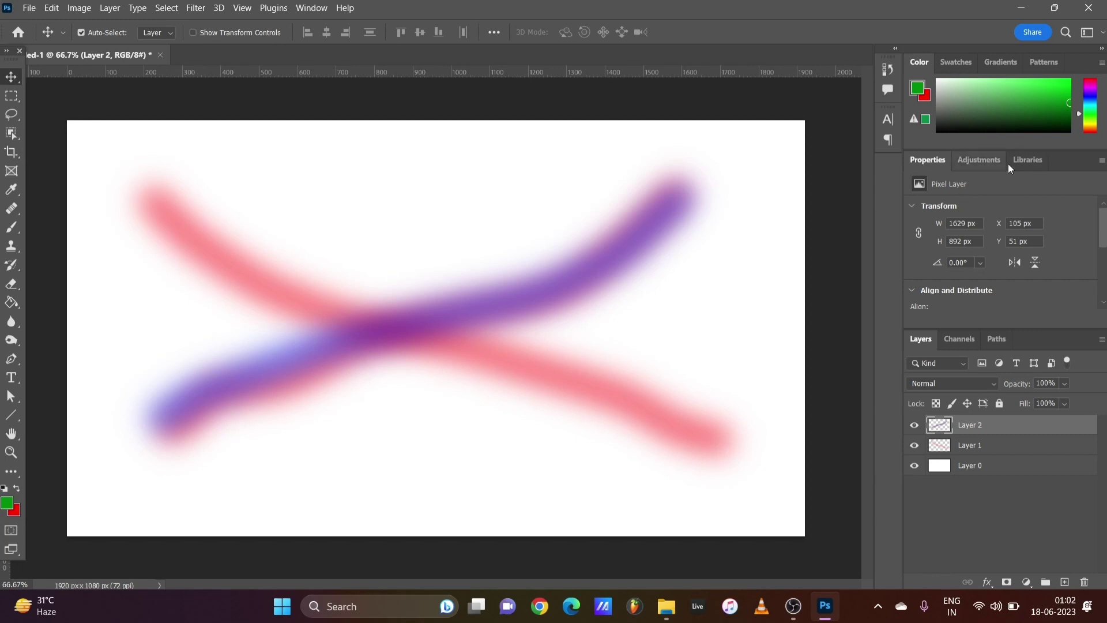
left_click(980, 161)
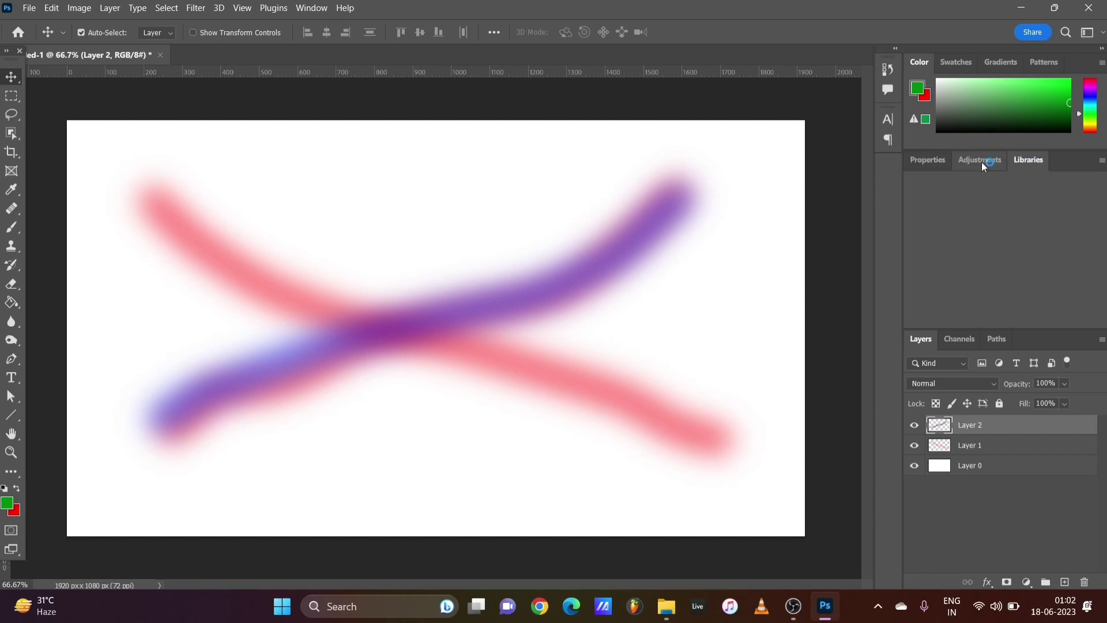
left_click(929, 161)
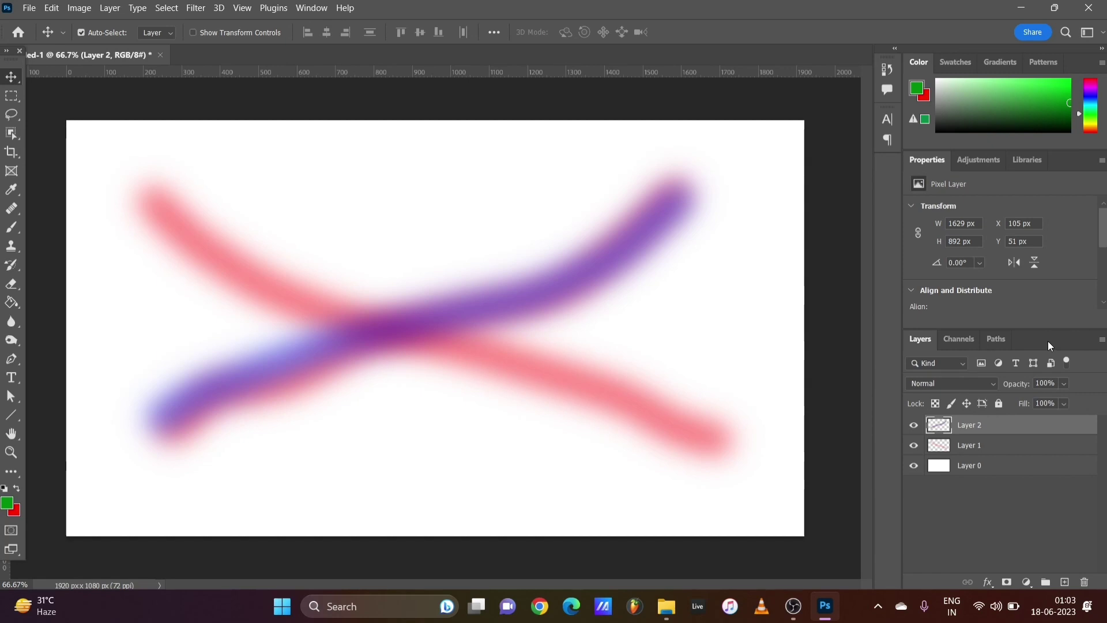
Step: Undock the Layers and Properties panel groups and float them over opposite upper corners of the canvas
left_click_drag(1049, 342, 598, 174)
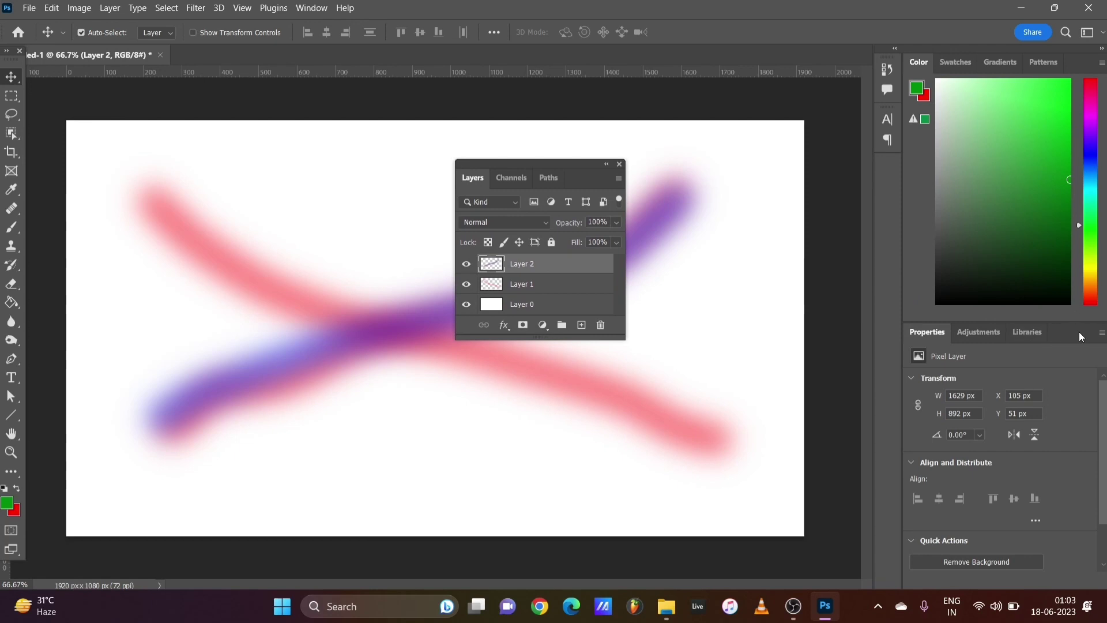
left_click_drag(1078, 331, 330, 205)
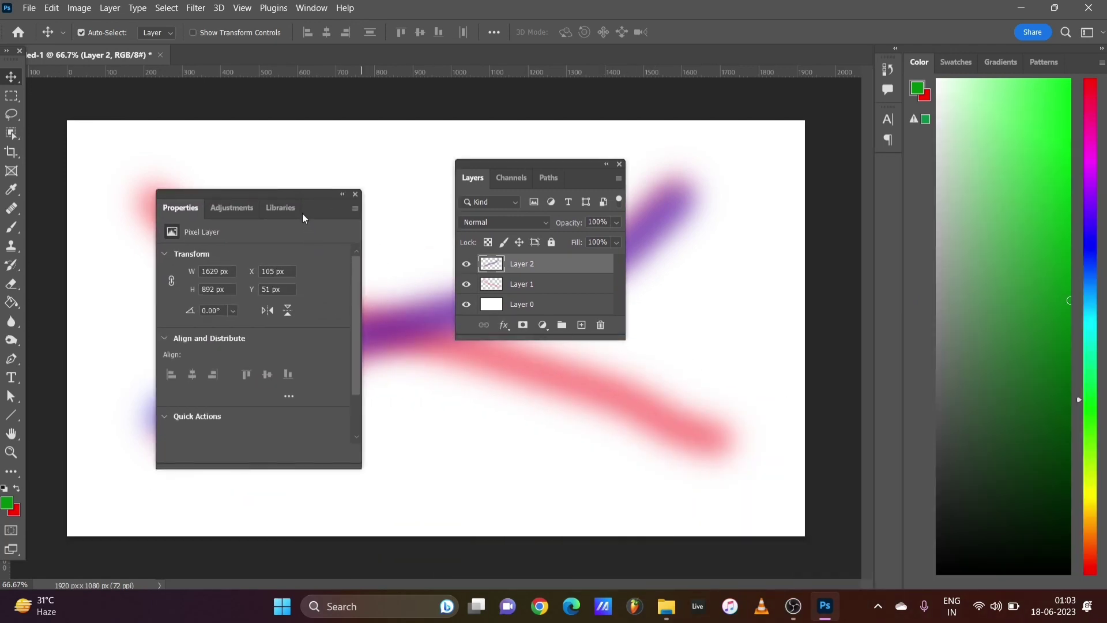
left_click_drag(321, 213, 216, 117)
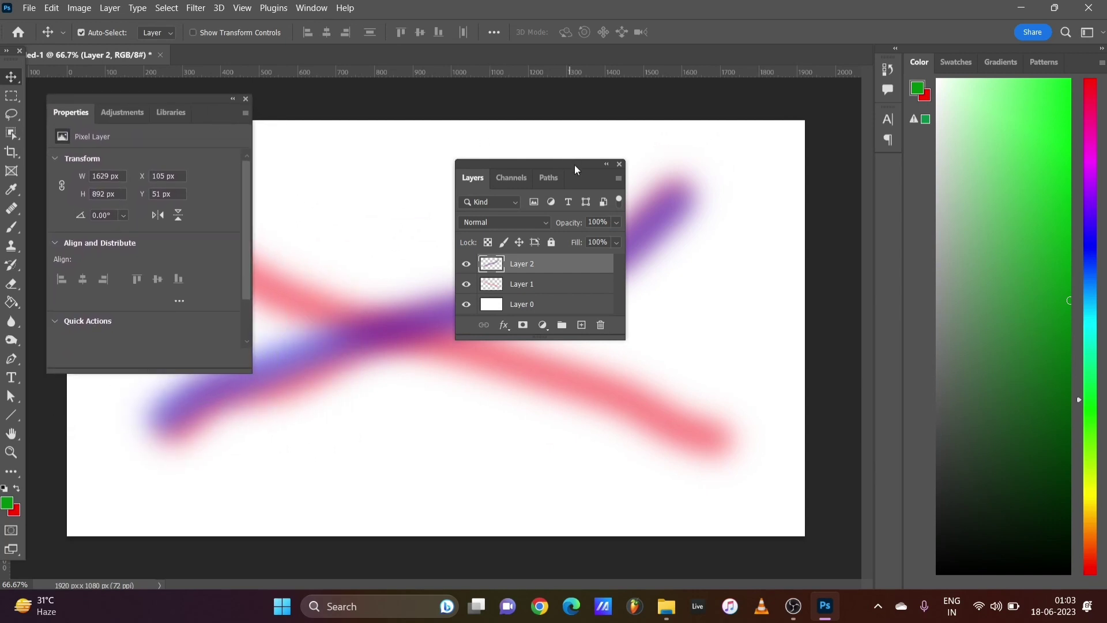
left_click_drag(575, 164, 822, 98)
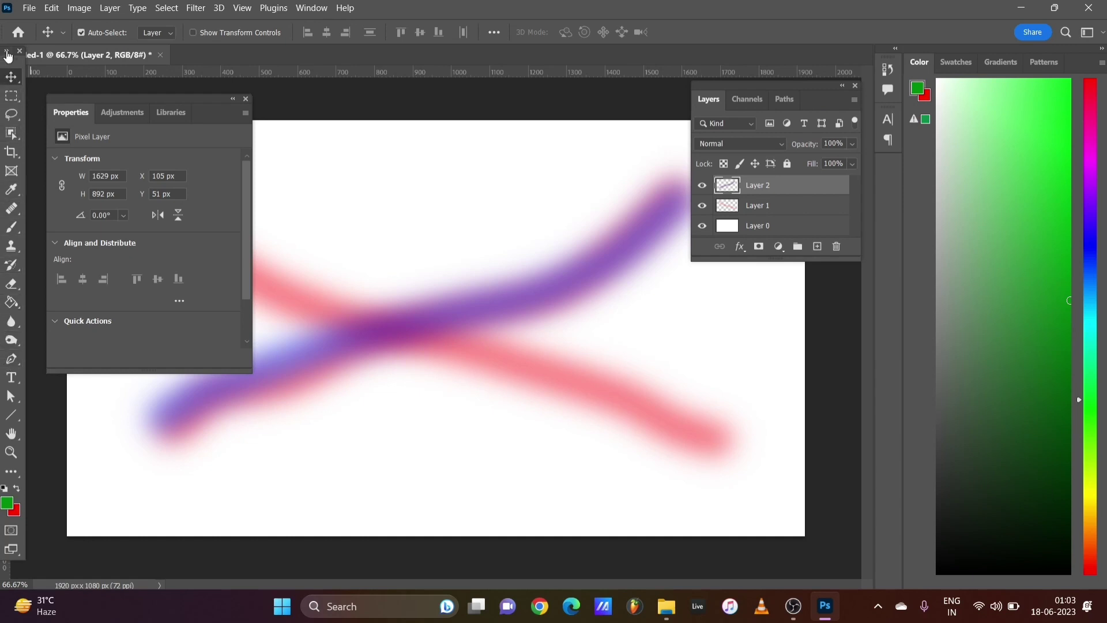
Step: Switch the Tools panel between its two-column and single-column layouts, and close it
left_click(7, 52)
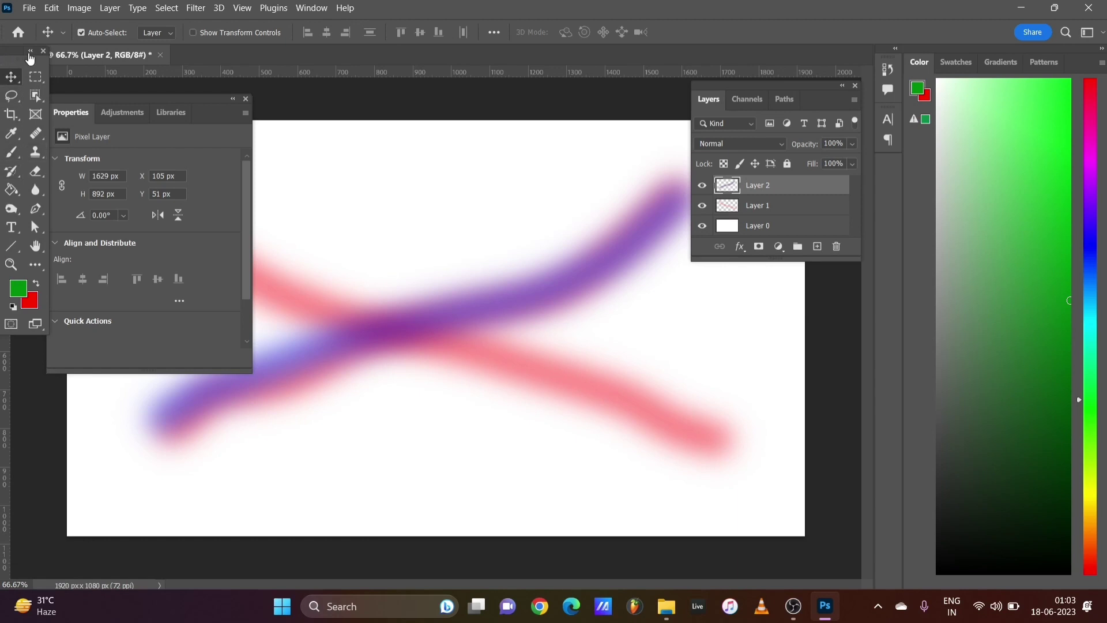
left_click(30, 50)
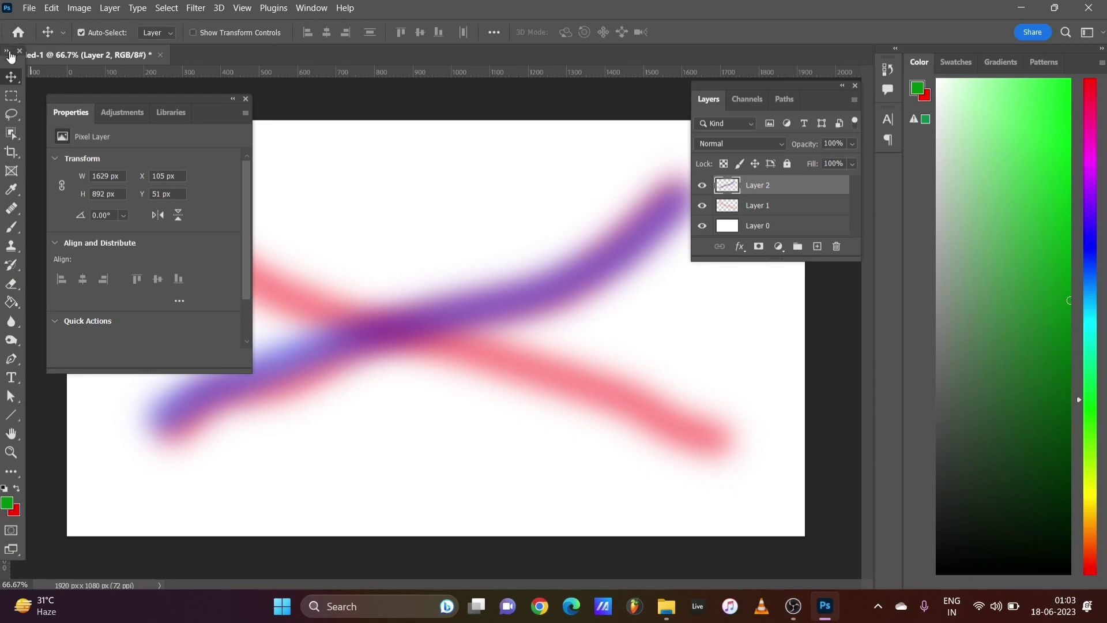
left_click(7, 51)
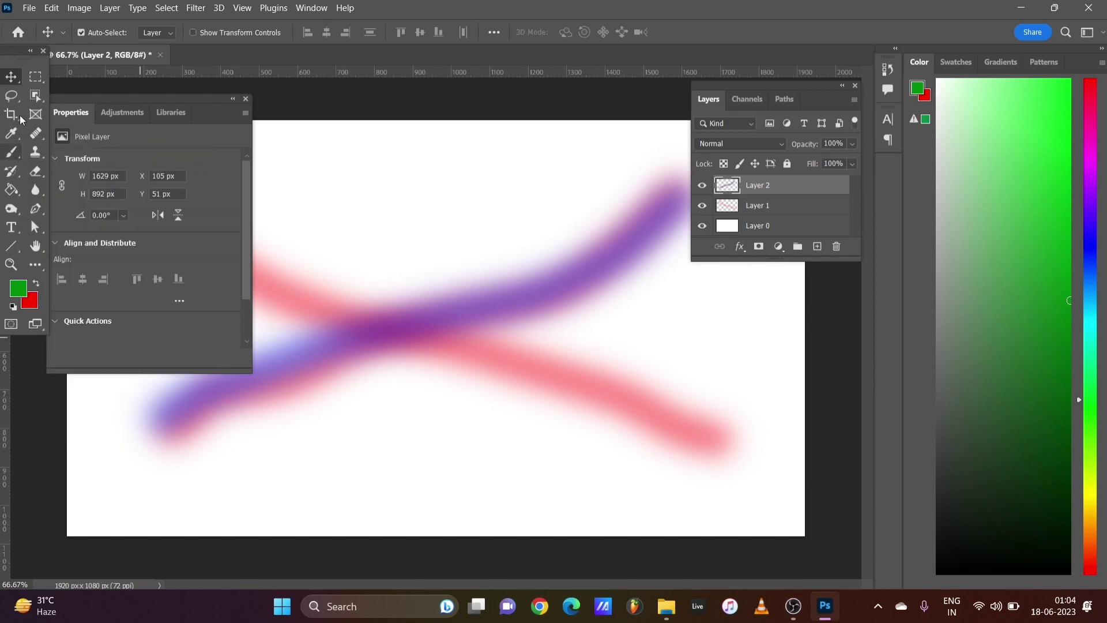
left_click(31, 52)
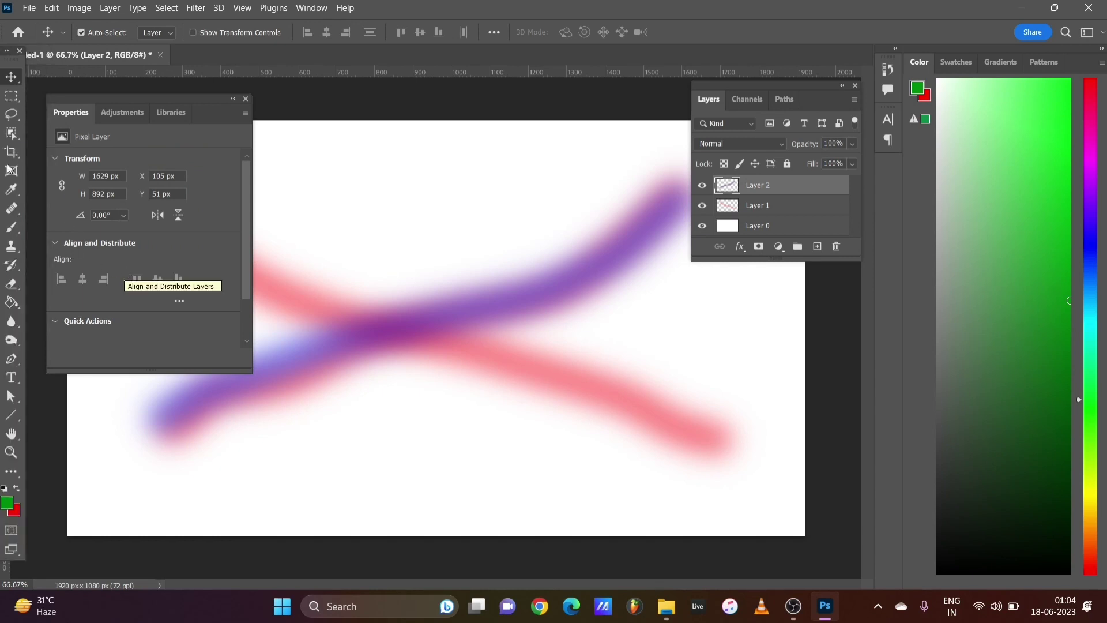
left_click(20, 50)
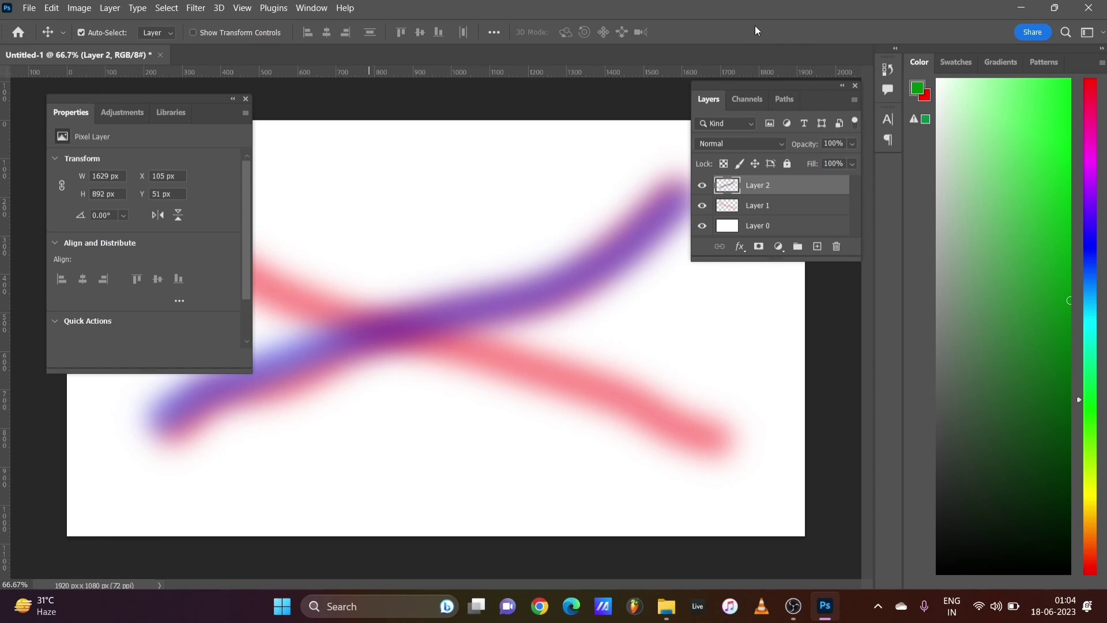
Step: Detach the Untitled-1 document into a floating window, and maximise and restore it
left_click_drag(635, 61, 440, 83)
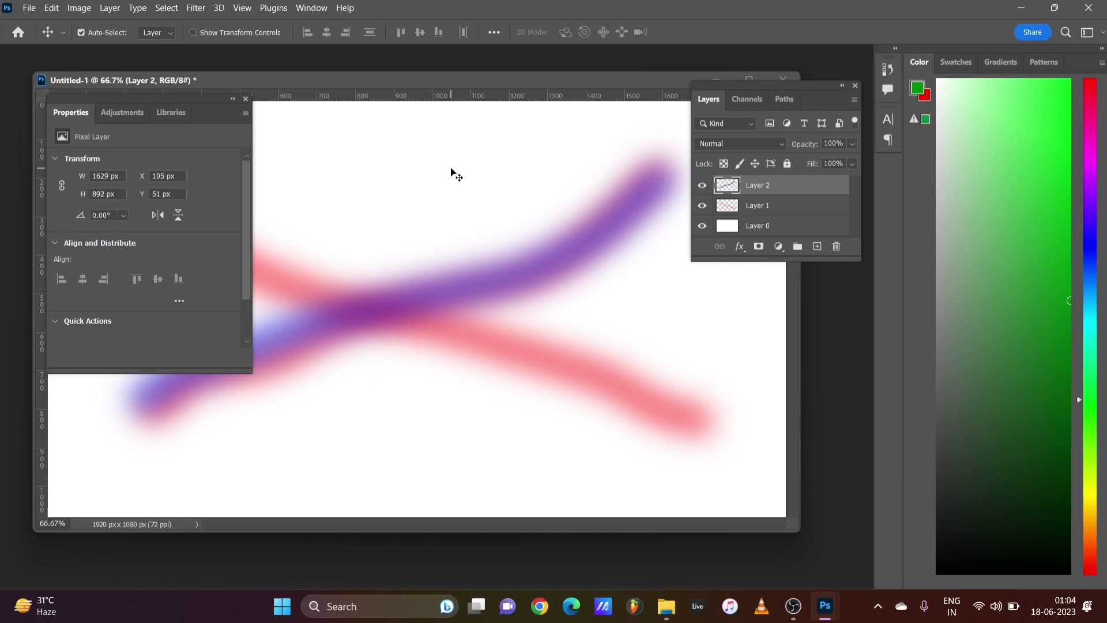
double_click(456, 78)
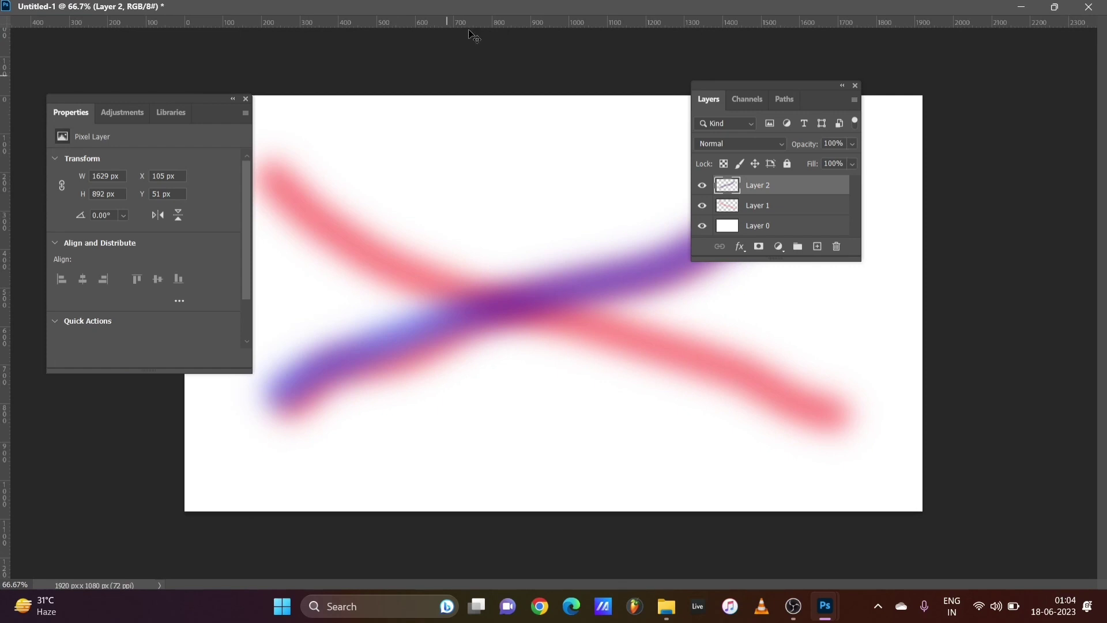
double_click(489, 8)
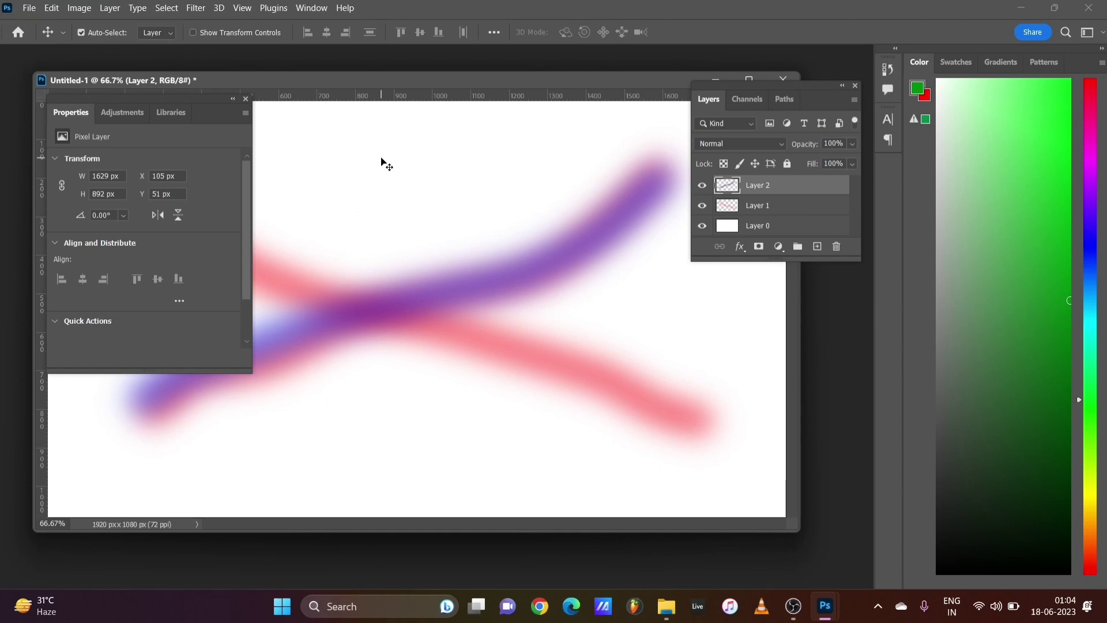
Step: Reset the Essentials workspace to its default panel layout
left_click(312, 8)
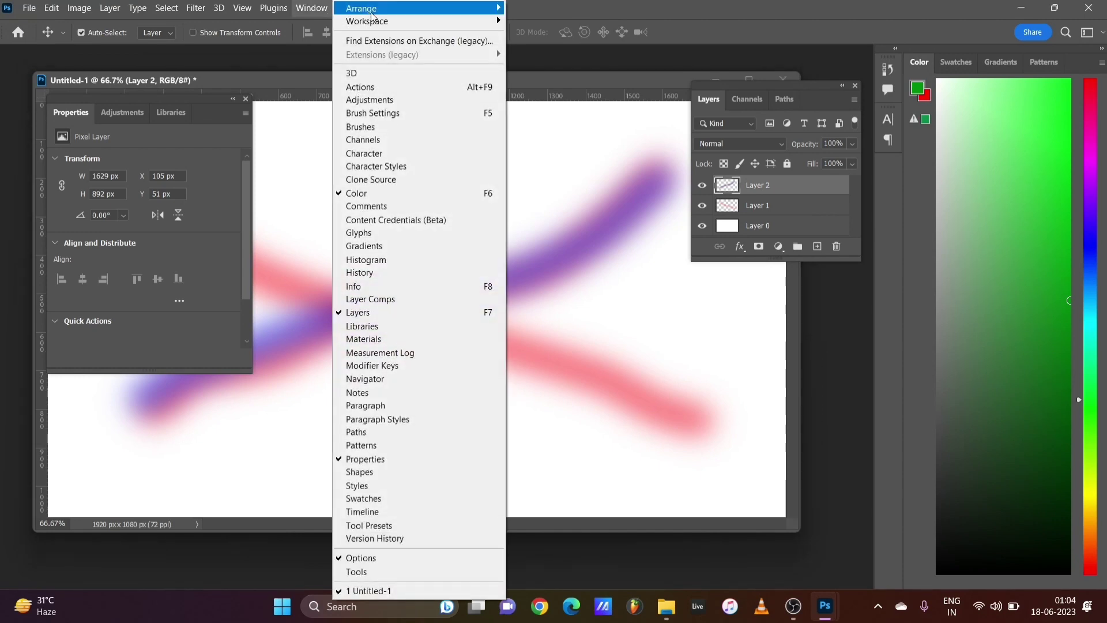
mouse_move(391, 23)
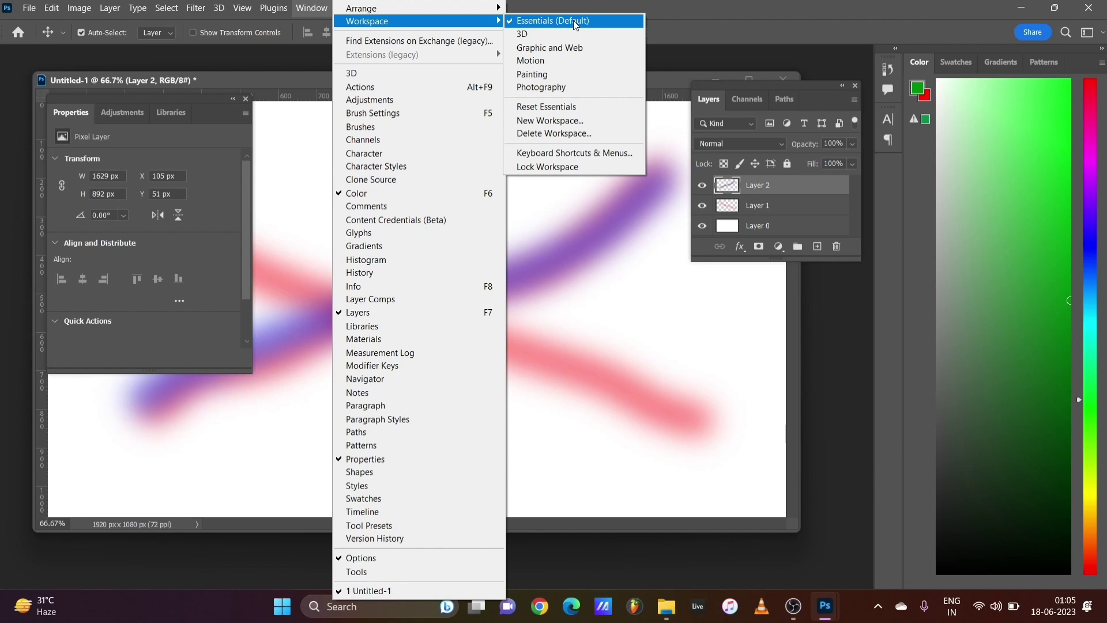
left_click(555, 109)
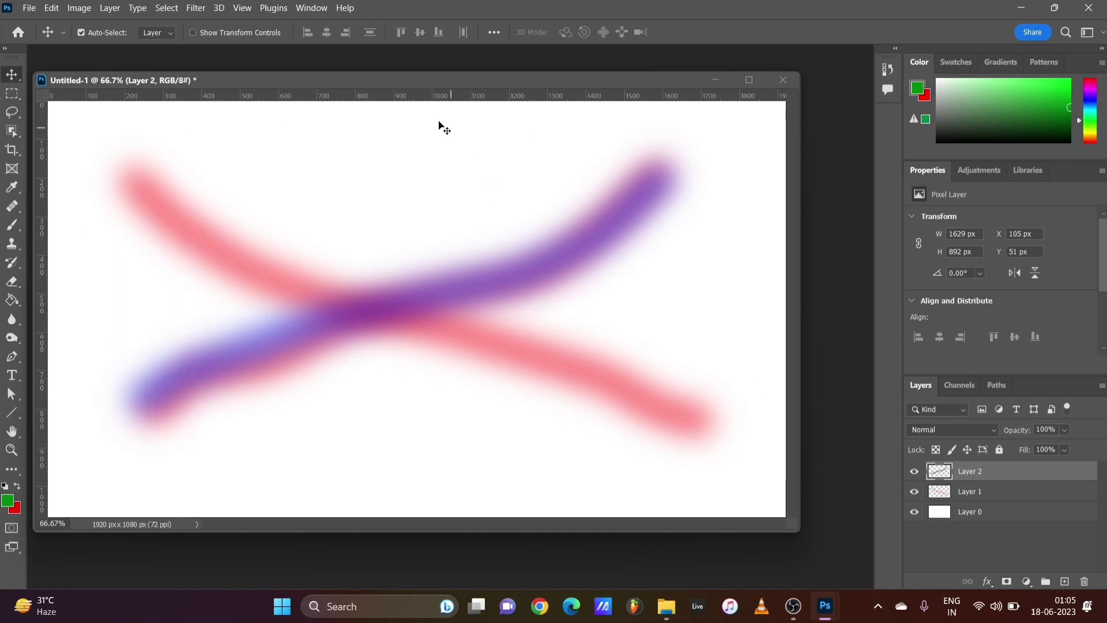
Step: Maximise and restore the floating Untitled-1 window, and reposition it slightly lower in the workspace
mouse_move(327, 82)
left_mouse_down()
mouse_move(413, 75)
mouse_move(331, 85)
left_mouse_up()
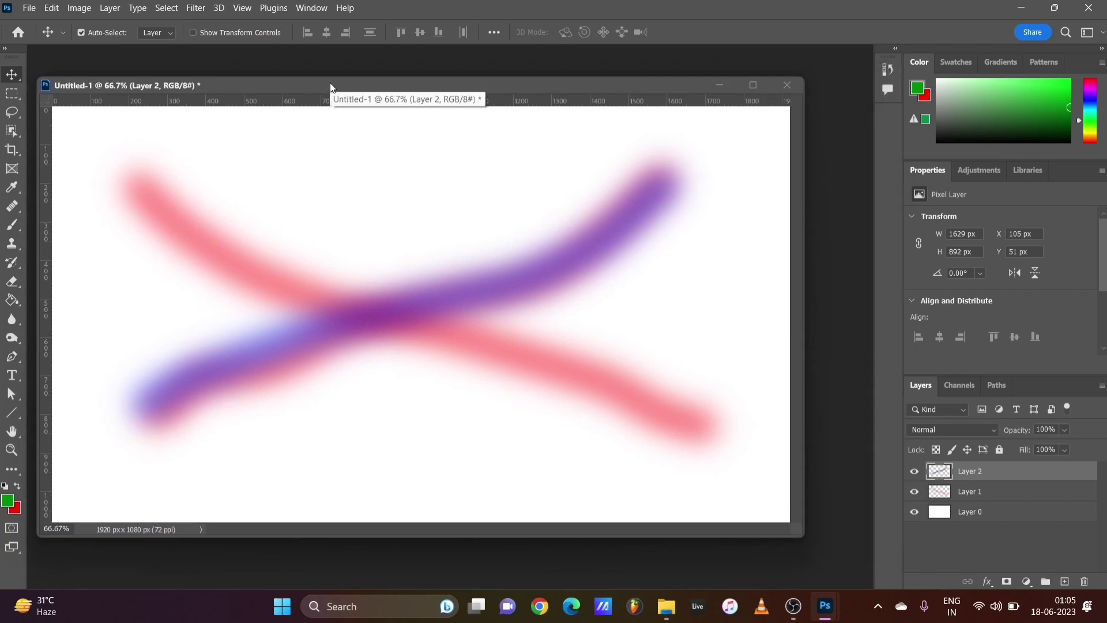
left_click(745, 85)
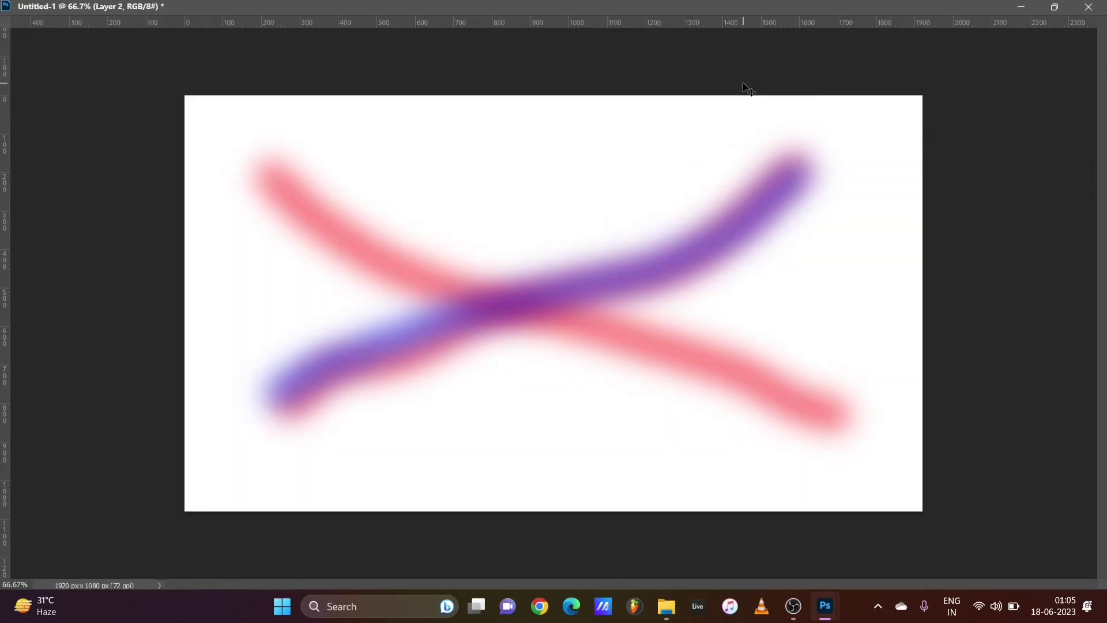
left_click(1054, 11)
left_click_drag(401, 87, 407, 103)
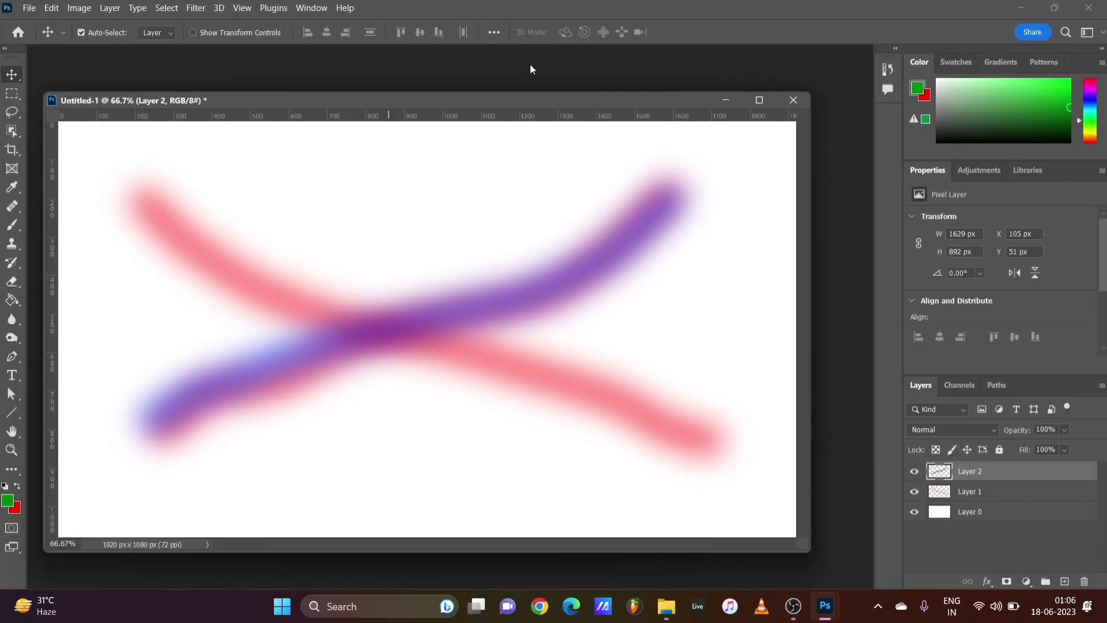
Step: Dock the floating Untitled-1 window back into the main workspace as a tabbed document
left_click_drag(531, 99, 447, 49)
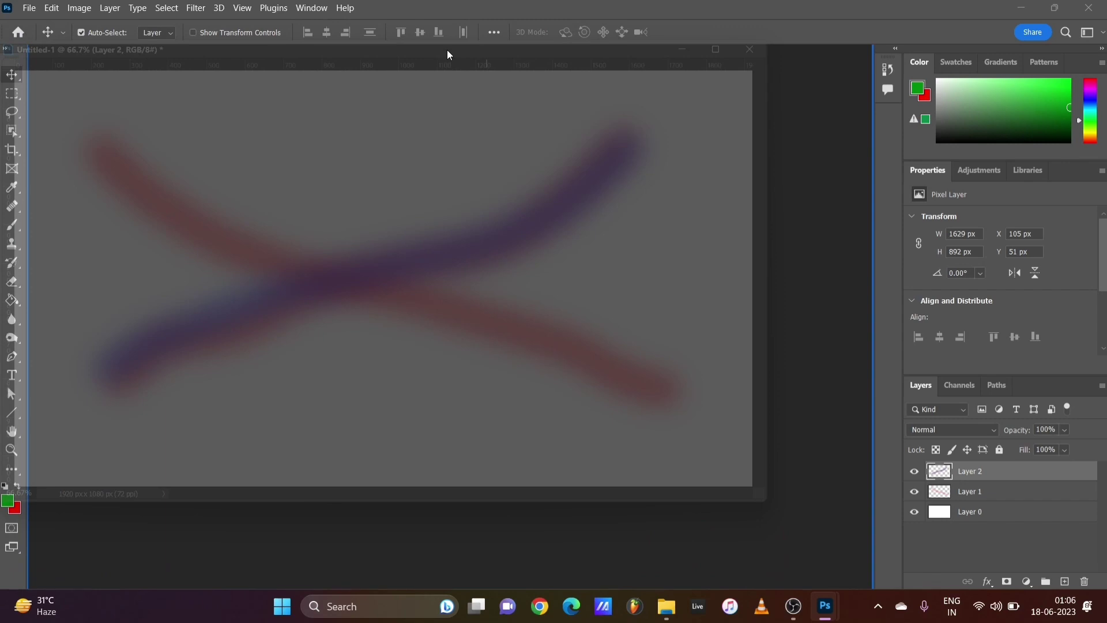
mouse_move(447, 49)
left_mouse_down()
mouse_move(484, 107)
mouse_move(458, 42)
mouse_move(461, 51)
left_mouse_up()
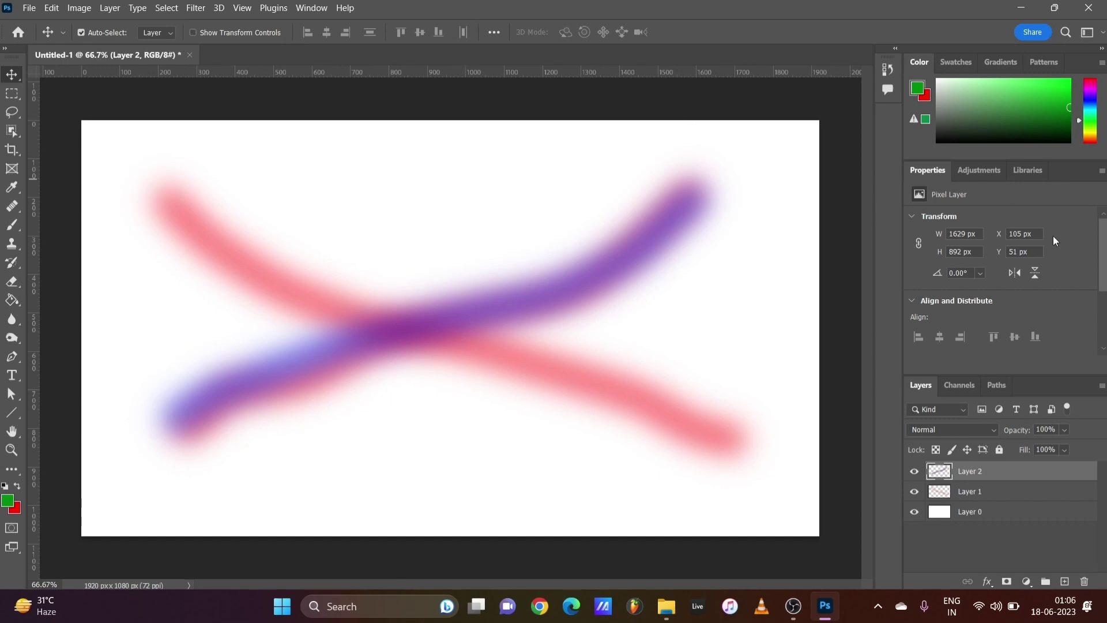
Step: Detach the Layers, Color and Tools panels and float them over the canvas
left_click_drag(1050, 393, 688, 202)
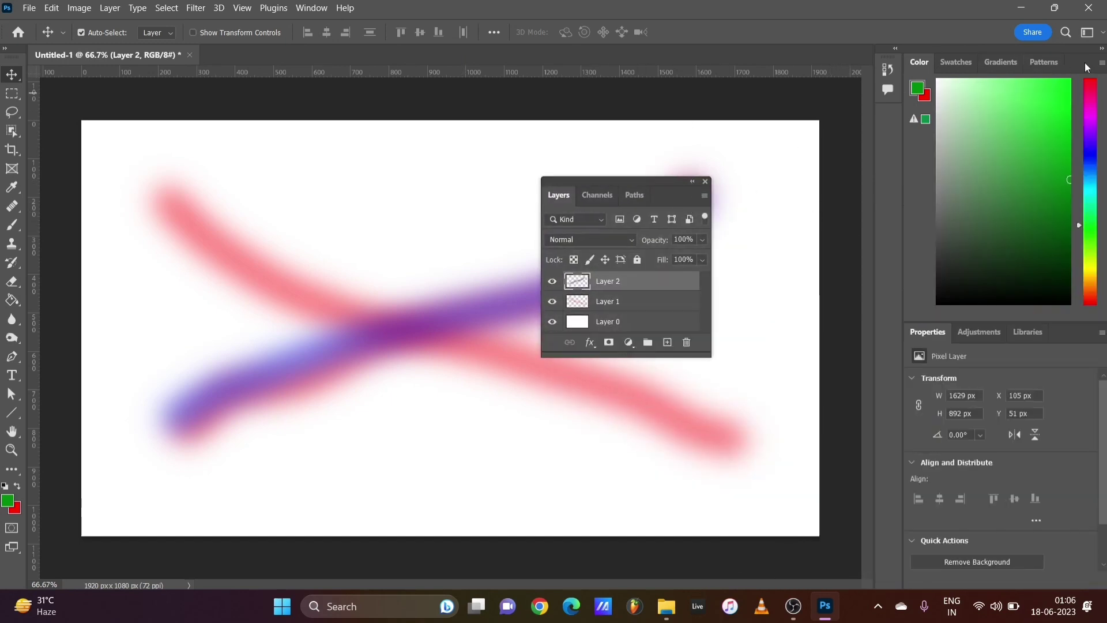
left_click_drag(1085, 63, 406, 127)
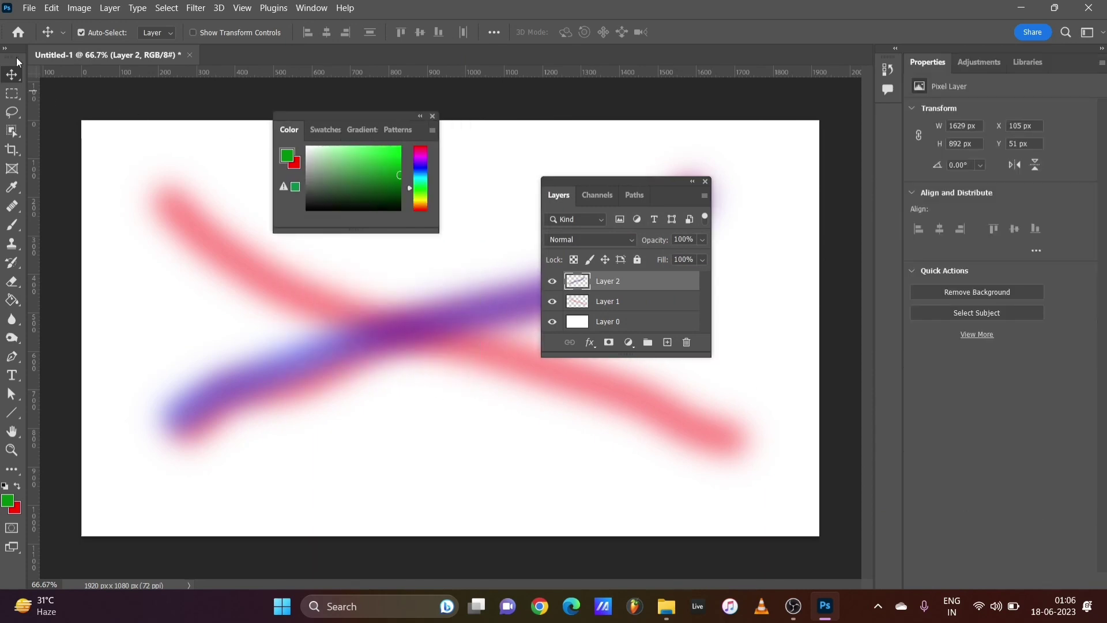
left_click_drag(16, 57, 178, 112)
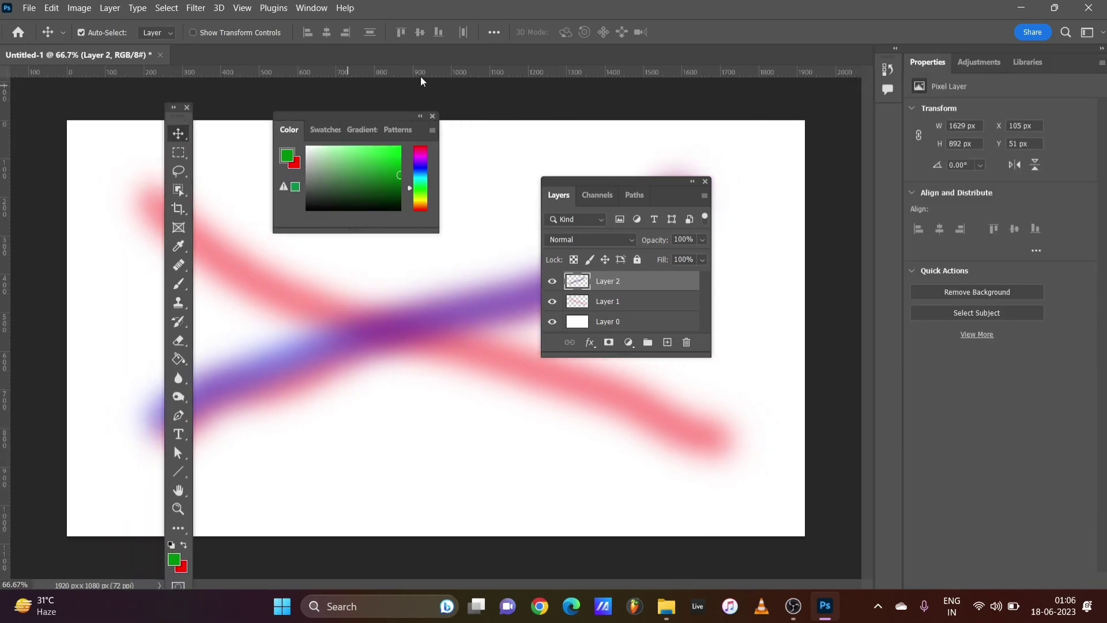
Step: View the naming and capture options for creating a new workspace, and cancel without saving one
left_click(314, 8)
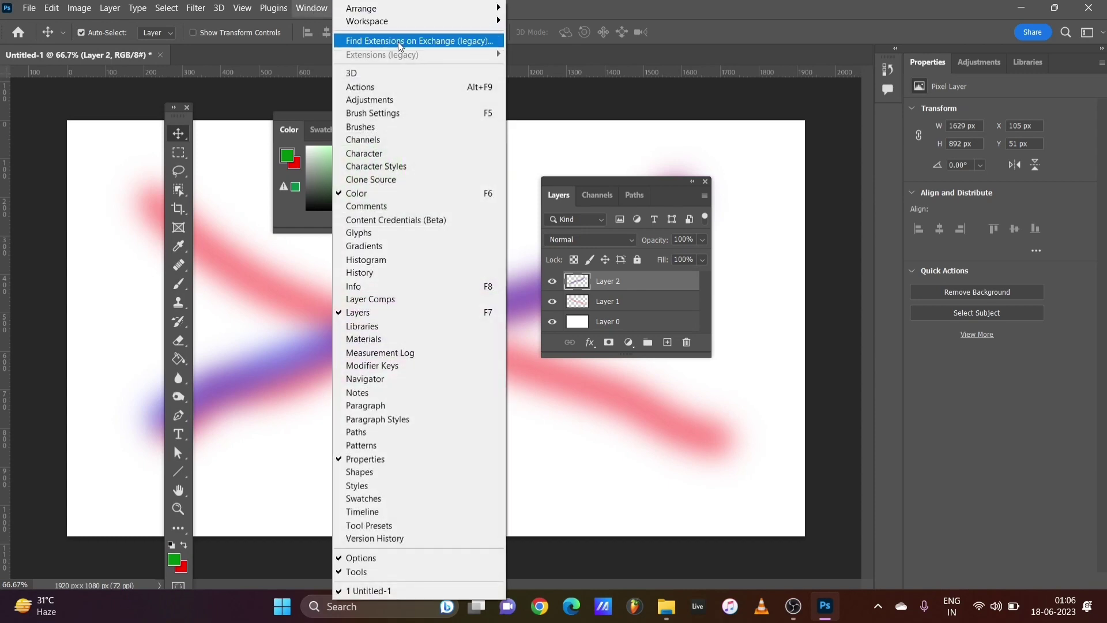
mouse_move(398, 21)
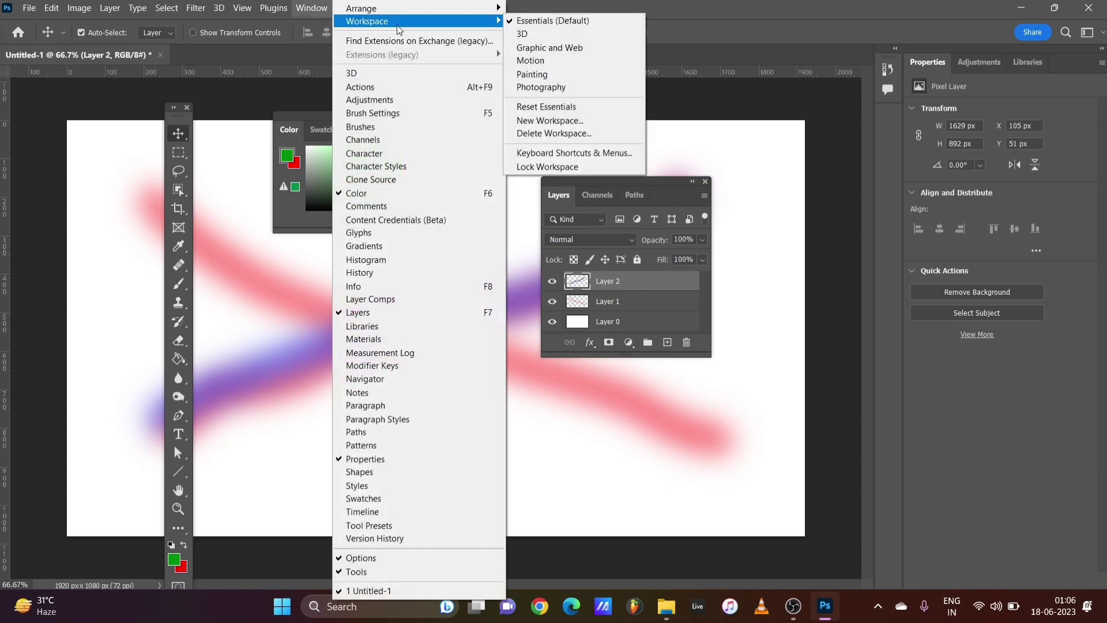
left_click(551, 120)
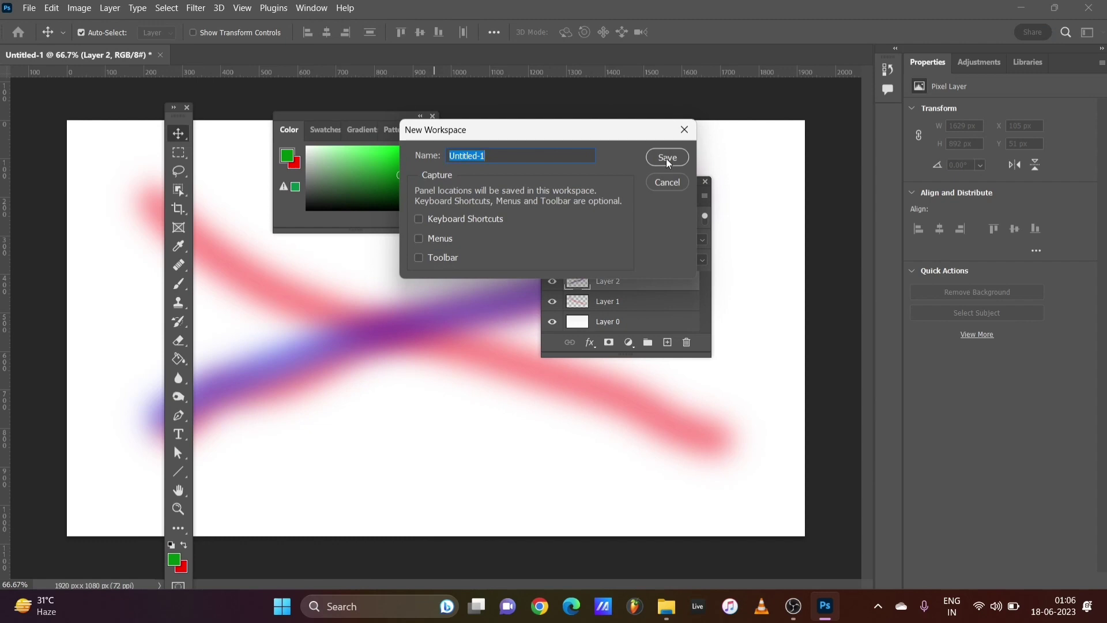
left_click(663, 182)
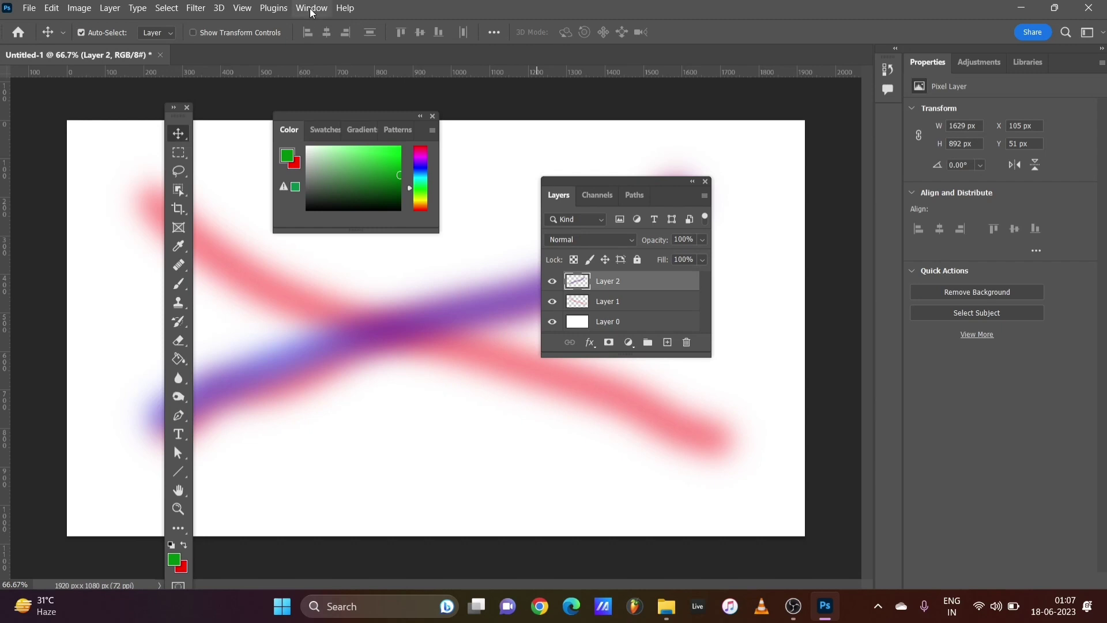
Step: Reset the Essentials workspace so the floating Layers, Color and Tools panels return to their docks
left_click(1102, 33)
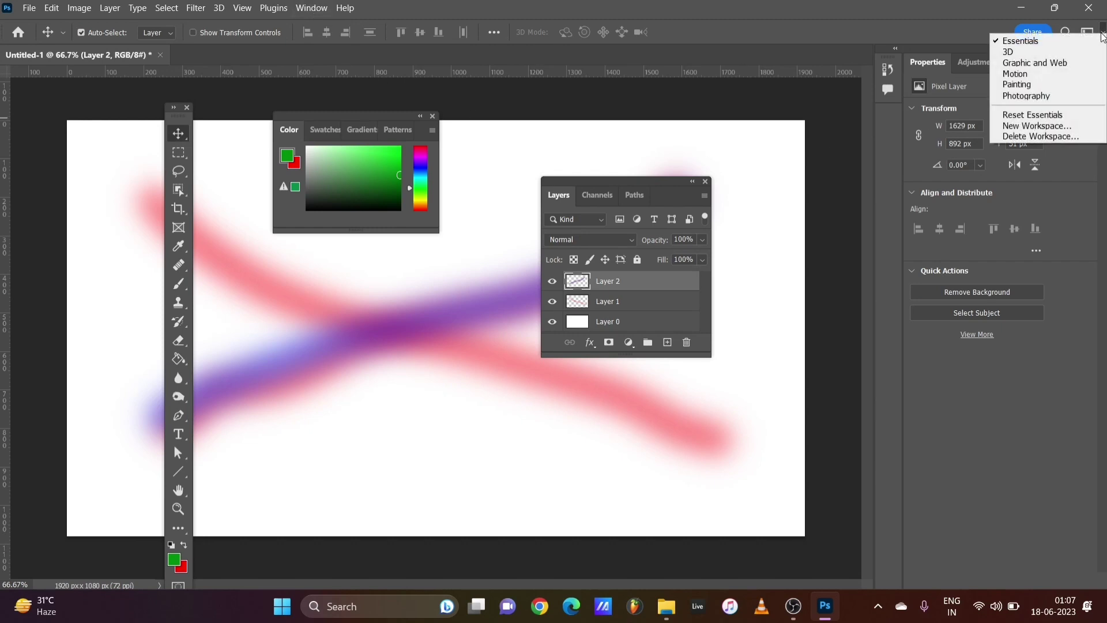
left_click(1033, 115)
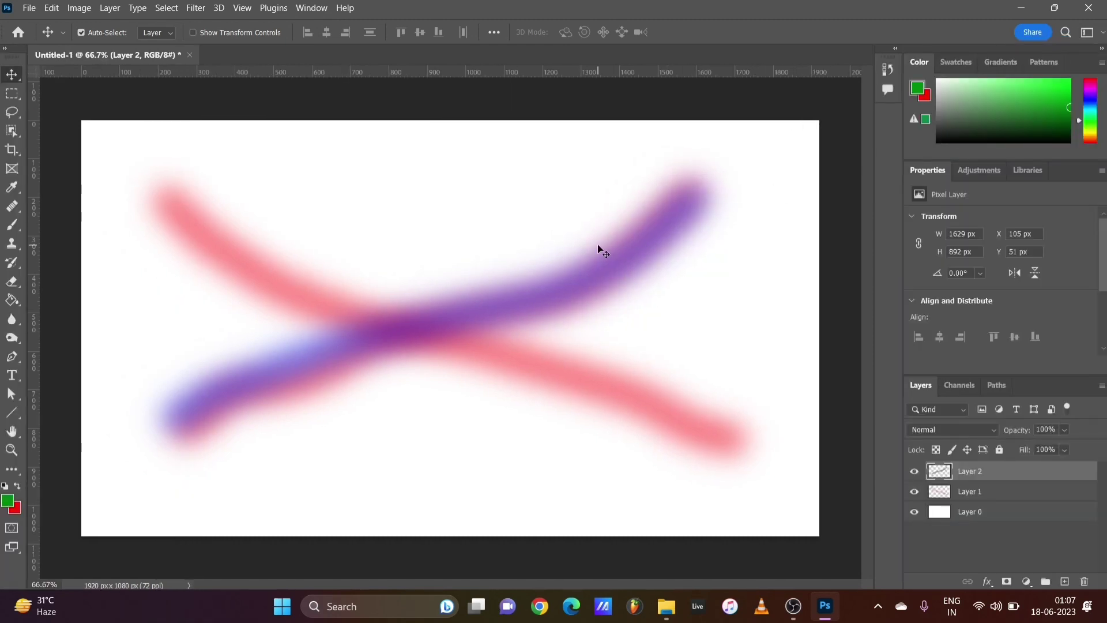
Step: Delete Layer 2 and Layer 1 with their brush strokes, keeping only the white Layer 0
key("Delete")
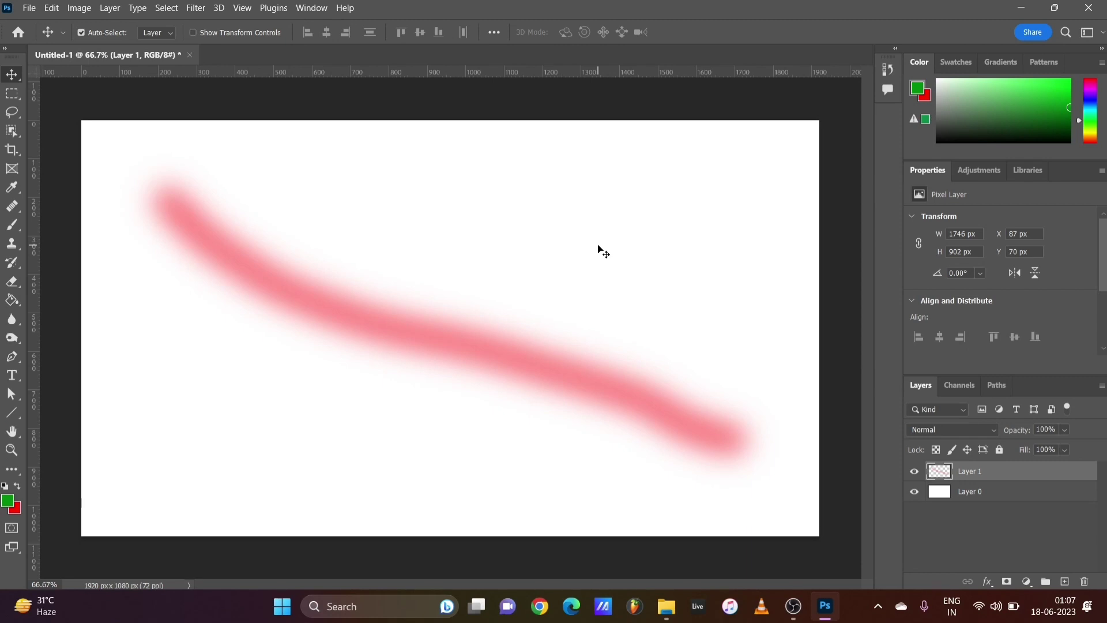
key("BackSpace")
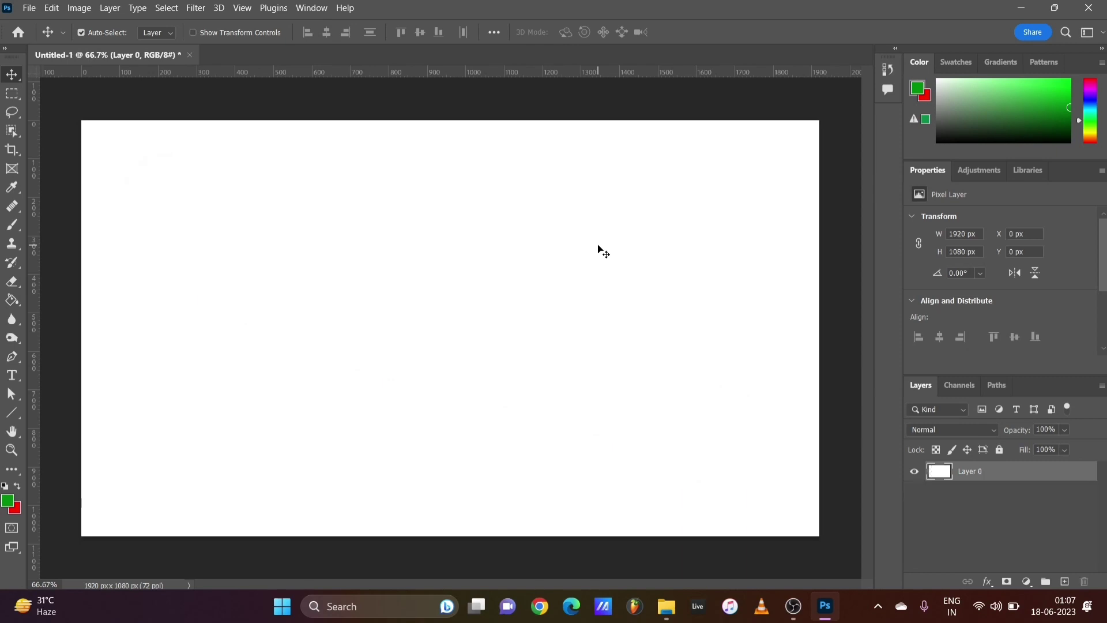
Step: Add five new empty layers above Layer 0
left_click(1065, 582)
left_click(1066, 581)
left_click(1065, 582)
left_click(1065, 581)
left_click(1066, 582)
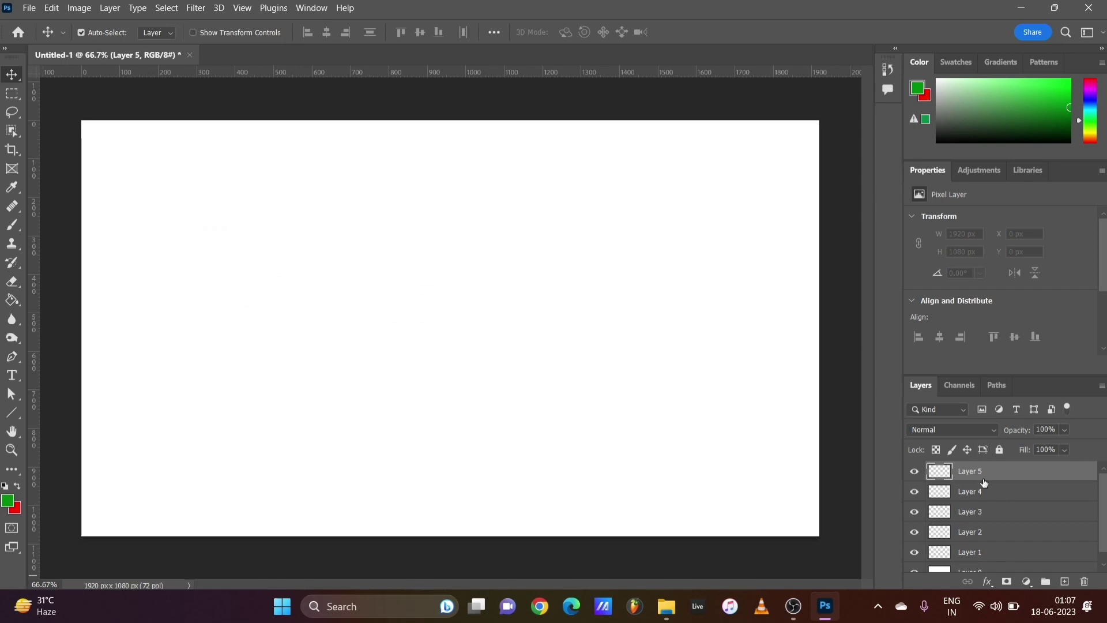
Step: Delete the five empty layers one after another, from Layer 5 down to Layer 1
key("Delete")
key("Delete")
key("Delete")
key("Delete")
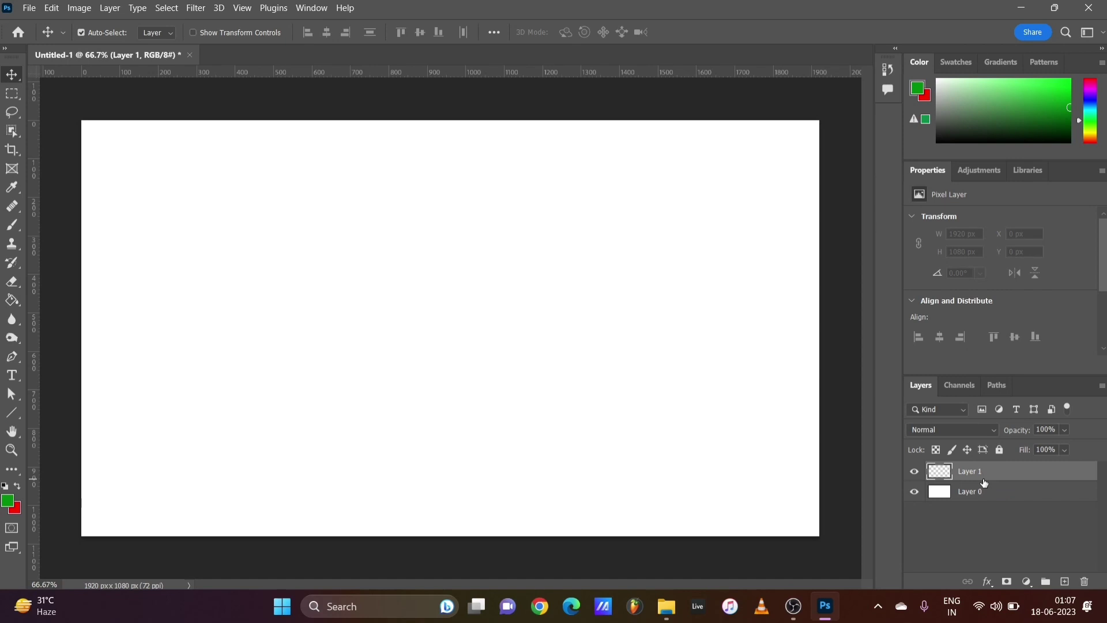
key("Delete")
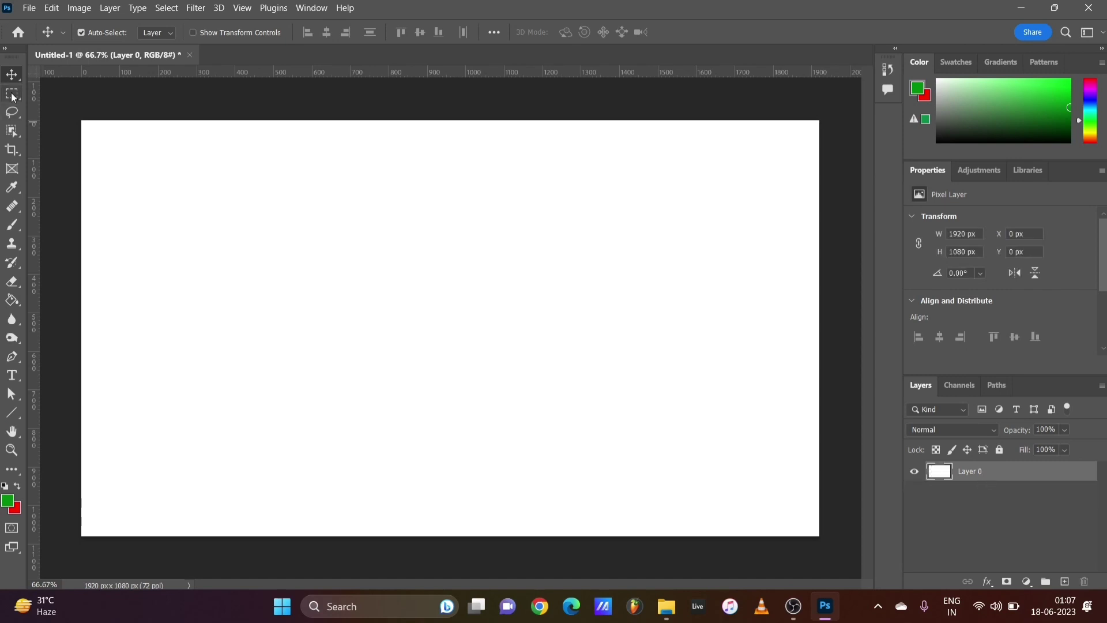